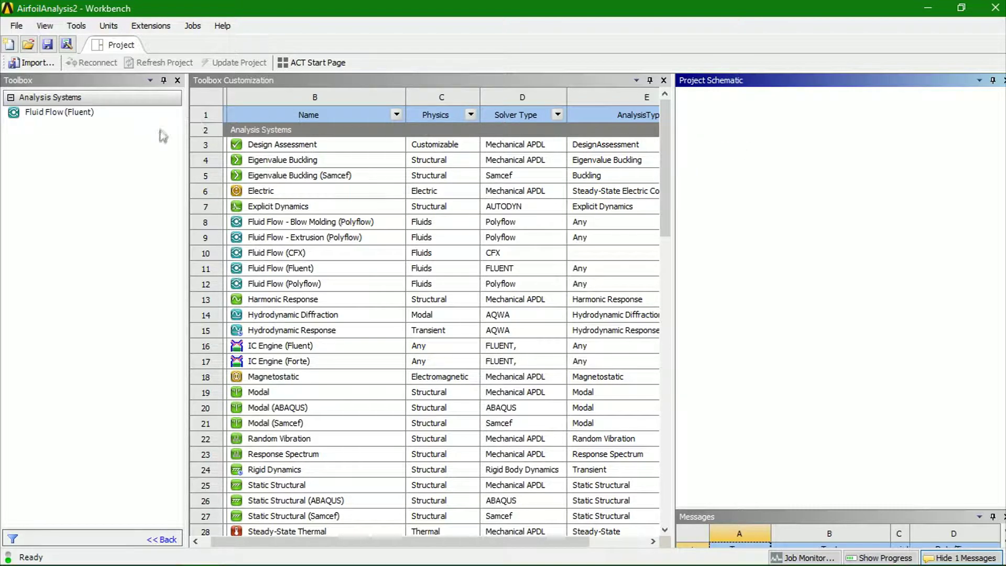
Step: Add a Fluid Flow (Fluent) analysis system to the project schematic and name it Airfoil
left_click_drag(74, 114, 735, 162)
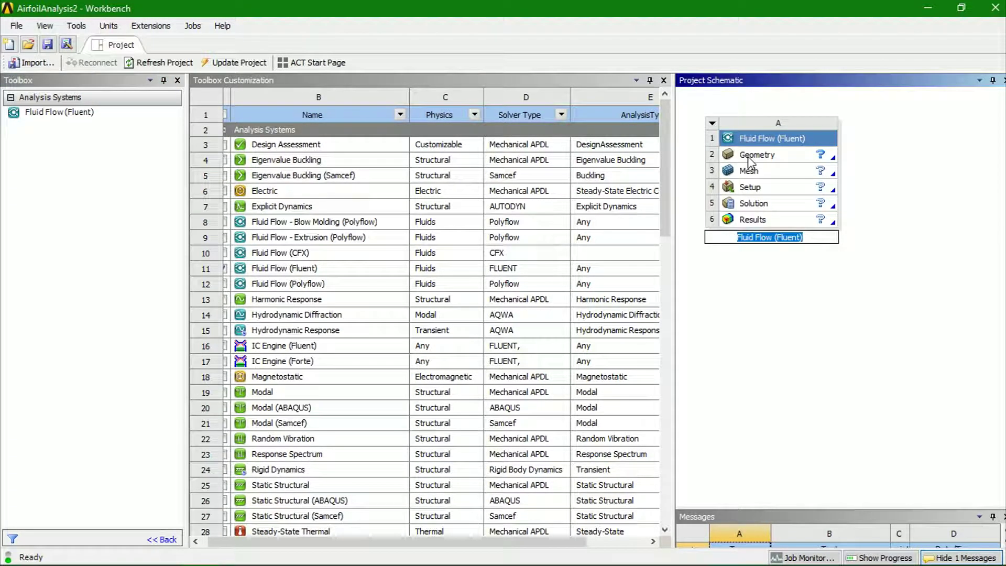
type("Airfoil")
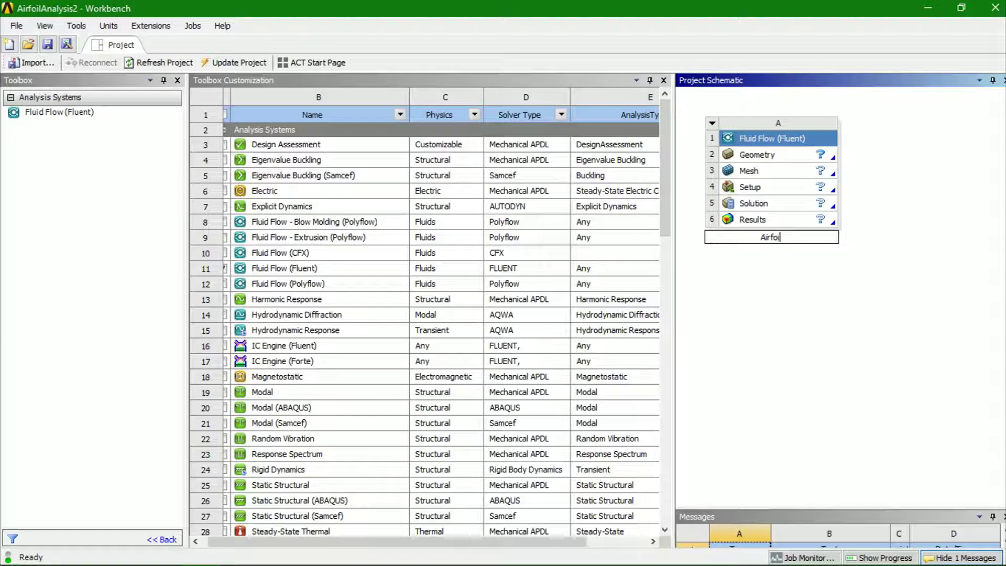
key("Return")
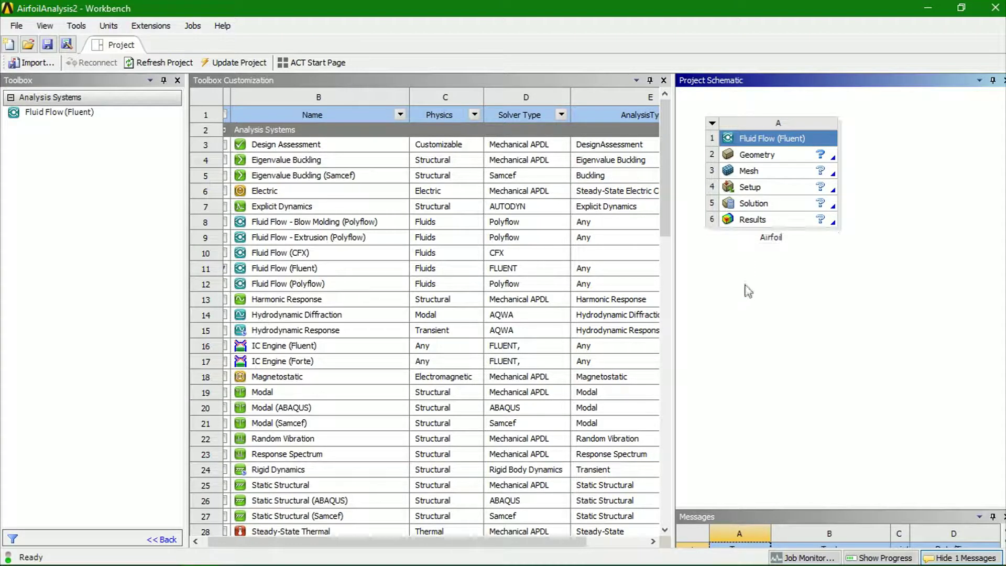
Step: Open the Airfoil system's geometry in DesignModeler, import the external geometry file PerfilUAV.stp and generate it
double_click(792, 160)
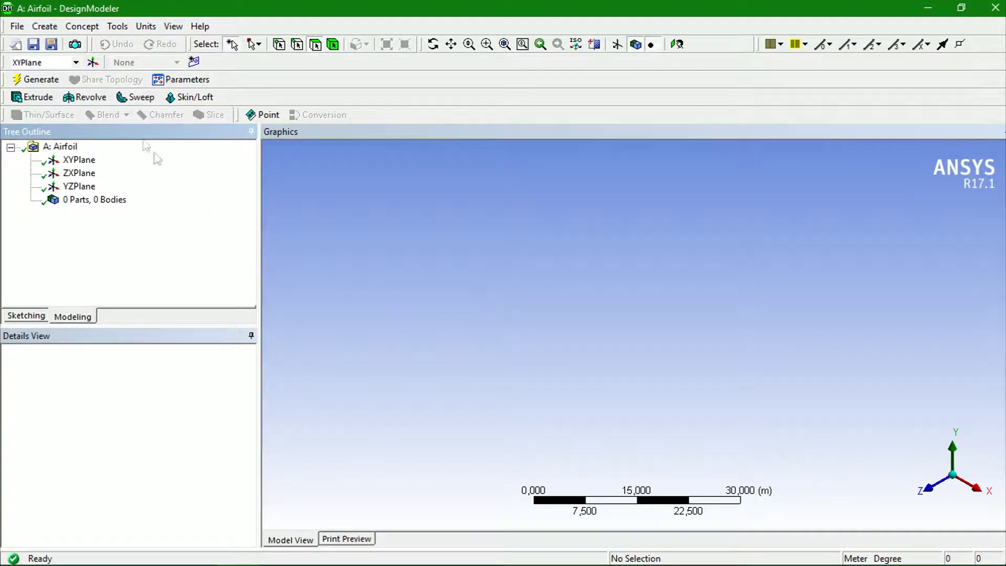
left_click(17, 26)
left_click(52, 137)
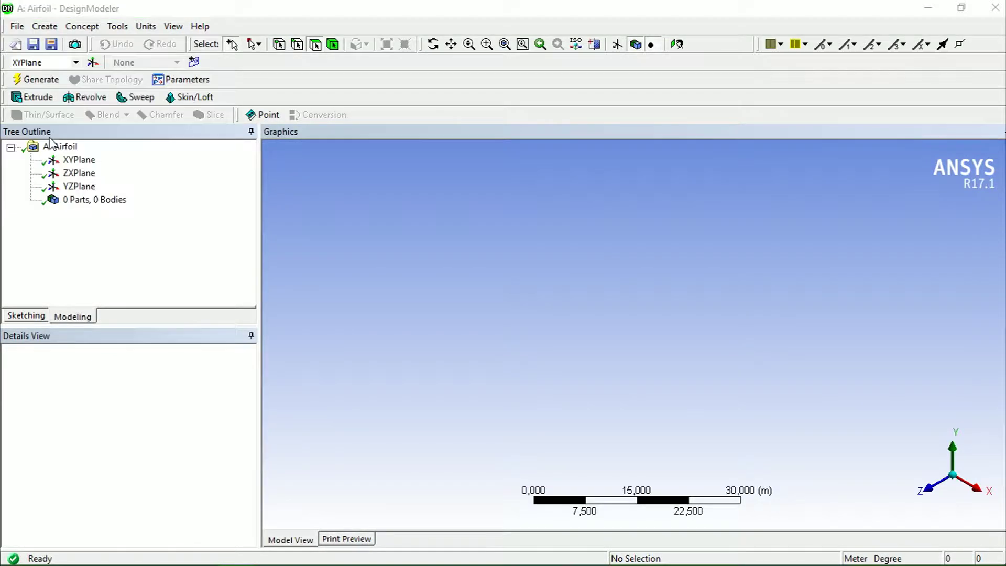
left_click(421, 262)
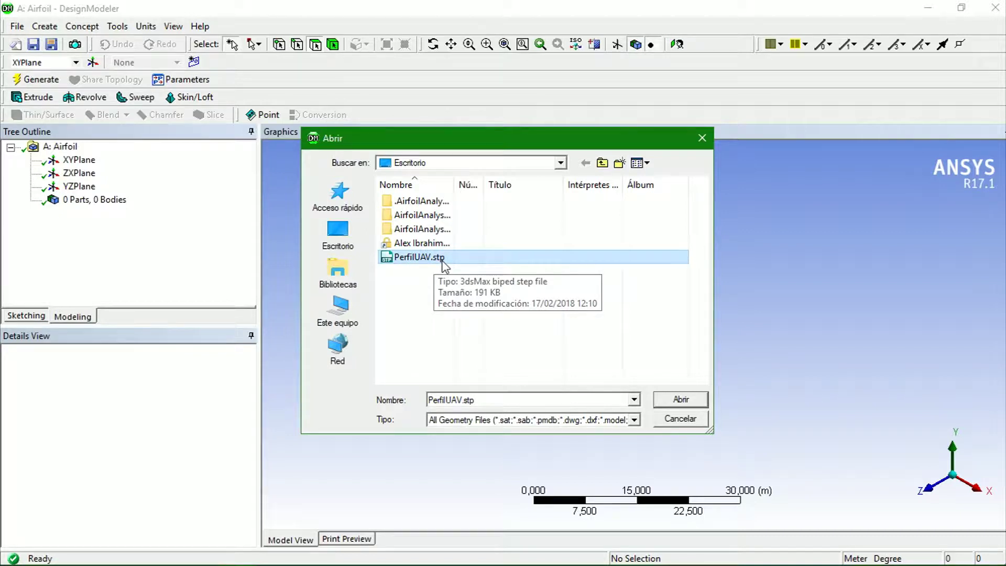
left_click(676, 400)
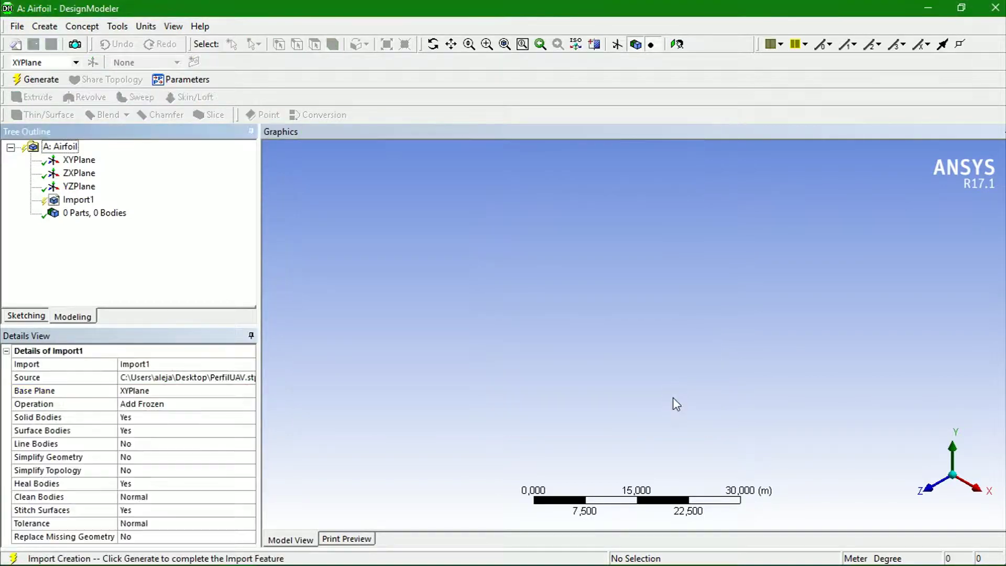
left_click(84, 201)
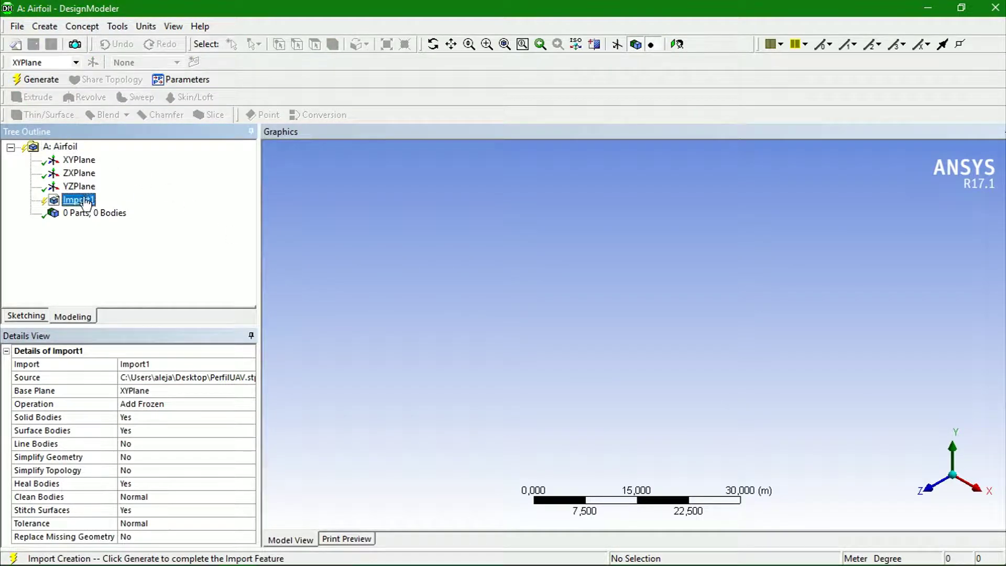
left_click(36, 80)
middle_click_drag(405, 344, 594, 413)
Step: Create a box primitive on the XY plane with diagonal X, Y and Z components of 2 m each
left_click(45, 26)
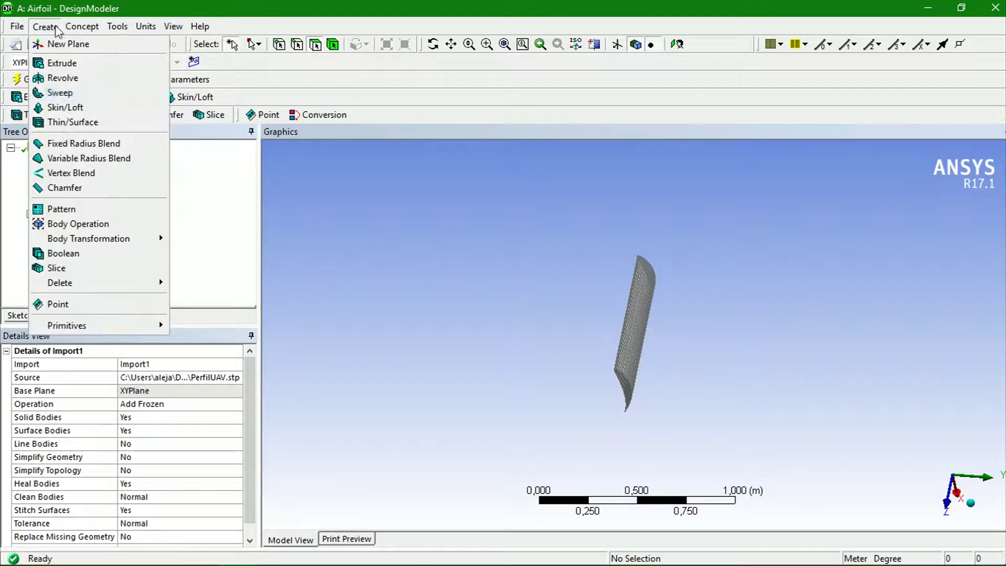
mouse_move(68, 325)
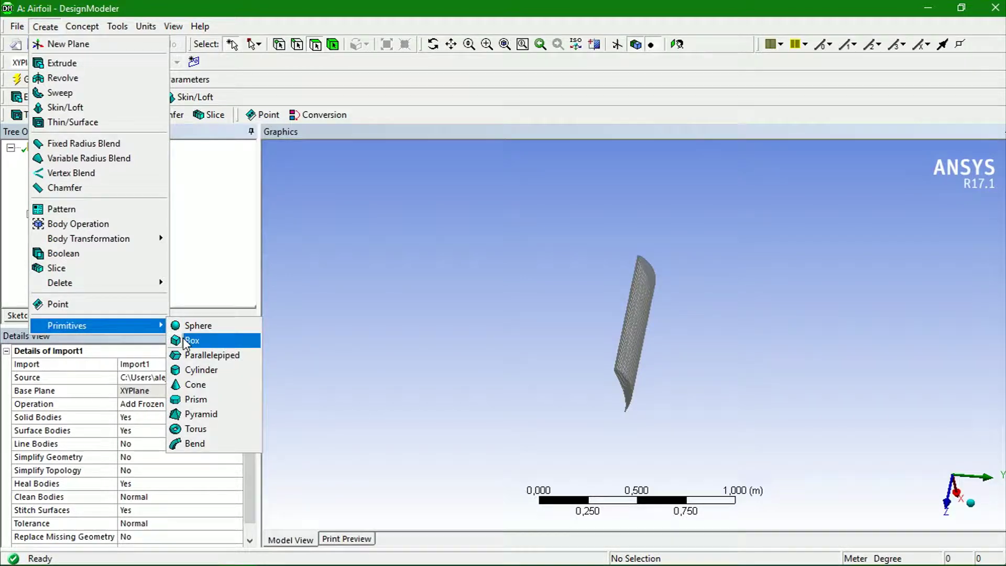
left_click(184, 343)
middle_click_drag(539, 384, 592, 423)
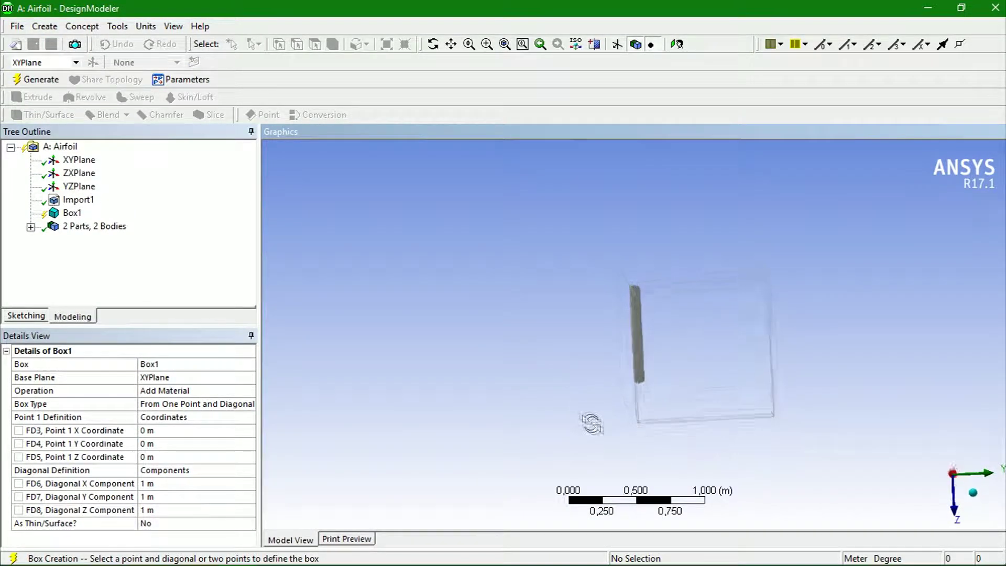
left_click(161, 485)
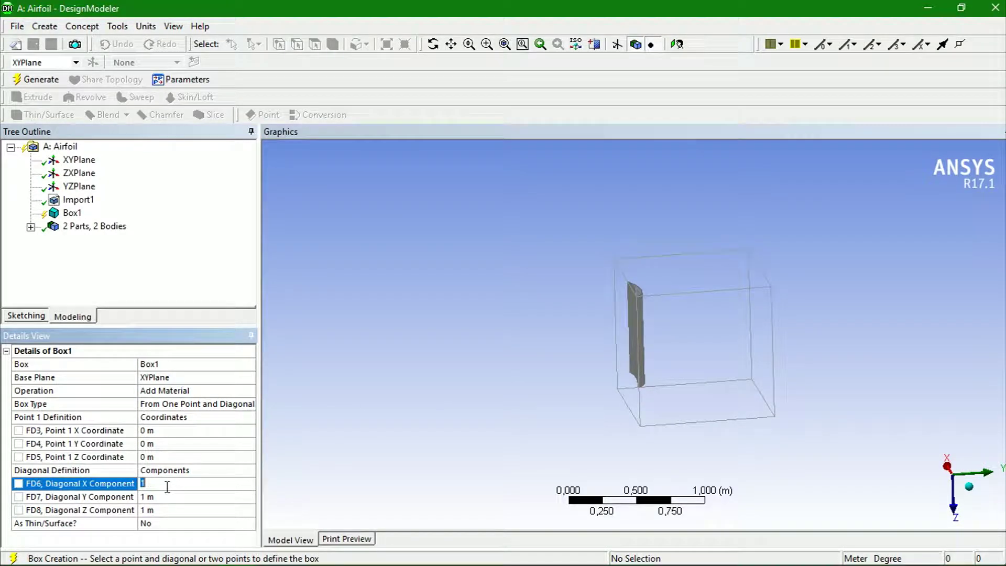
type("2")
left_click(171, 498)
type("2")
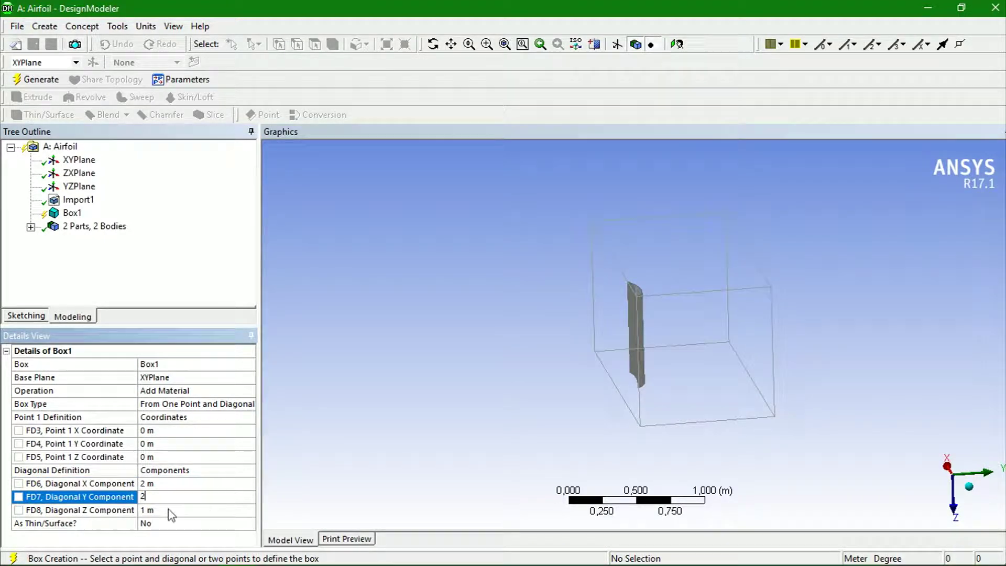
left_click(172, 511)
type("2")
key("Return")
Step: Set the box's Point 1 X and Y coordinates to -0,7 m each
left_click_drag(533, 371, 622, 330)
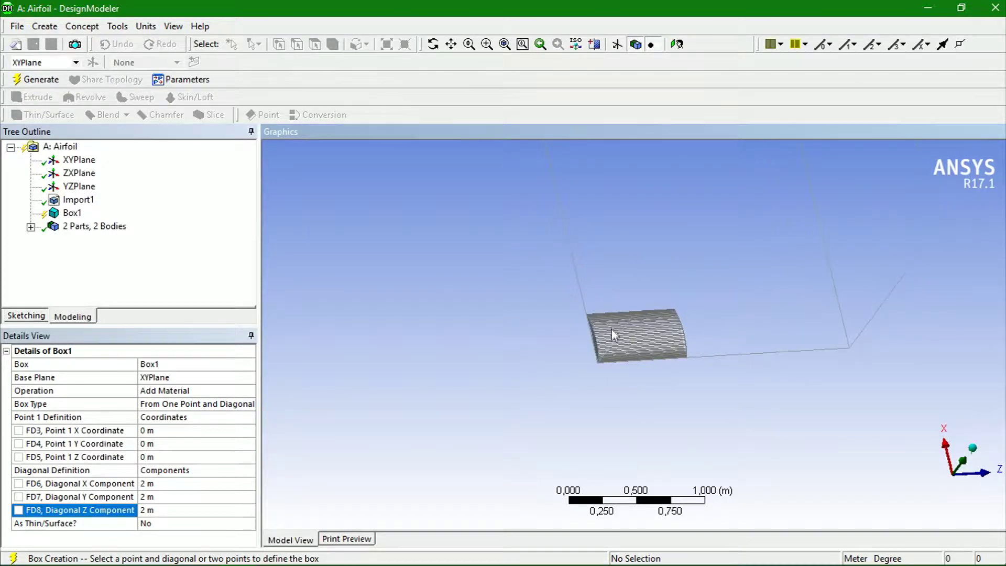
scroll(623, 336, "down", 3)
left_click_drag(753, 347, 694, 262)
scroll(690, 313, "up", 2)
left_click(165, 431)
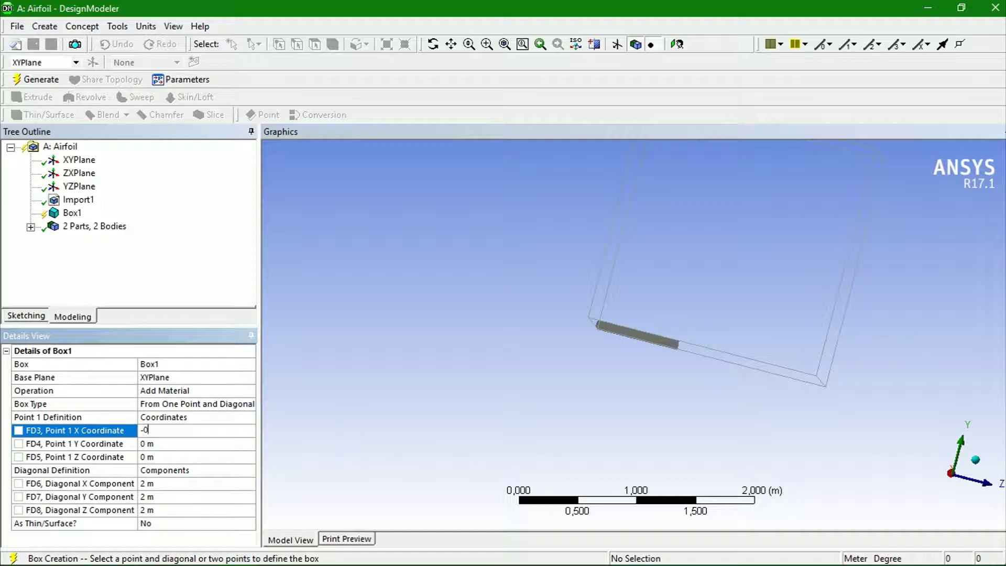
key("Return")
left_click_drag(435, 424, 655, 421)
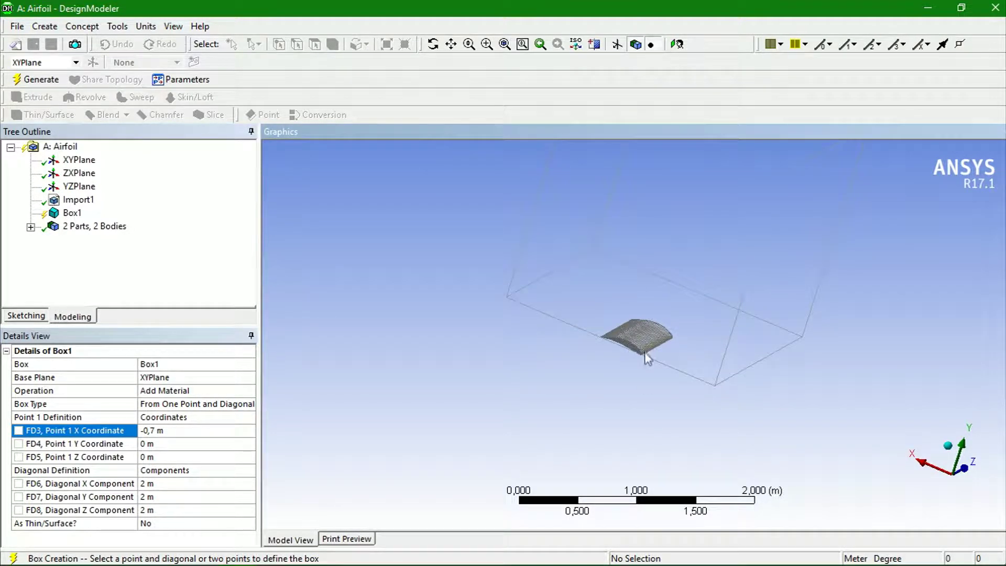
left_click_drag(648, 358, 645, 361)
left_click(177, 431)
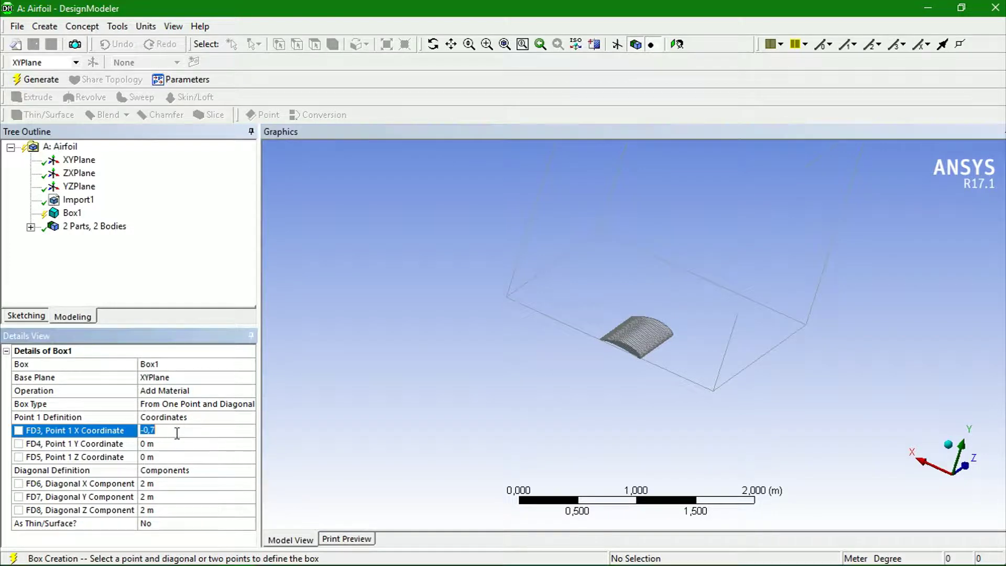
left_click(167, 444)
type("-0,7")
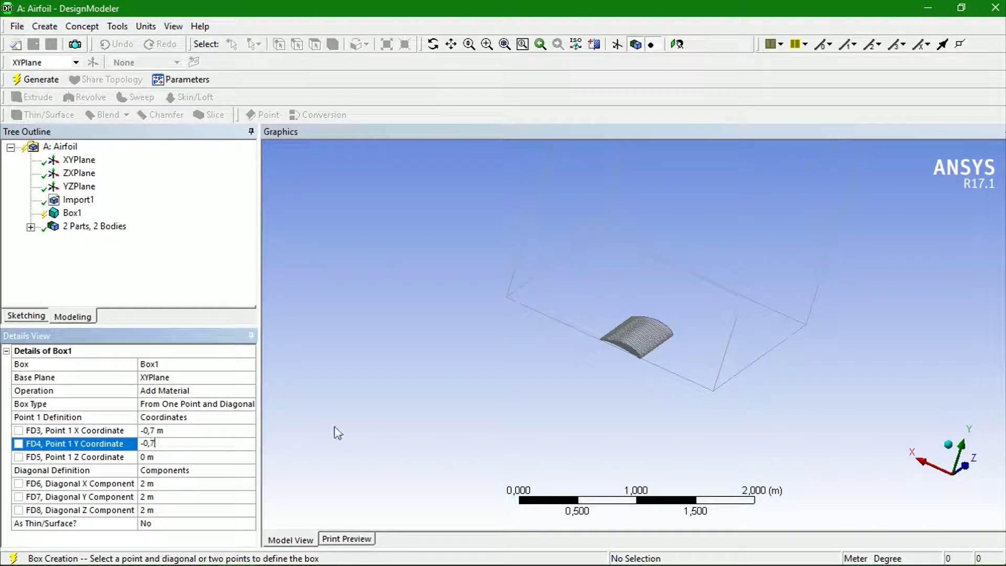
key("Return")
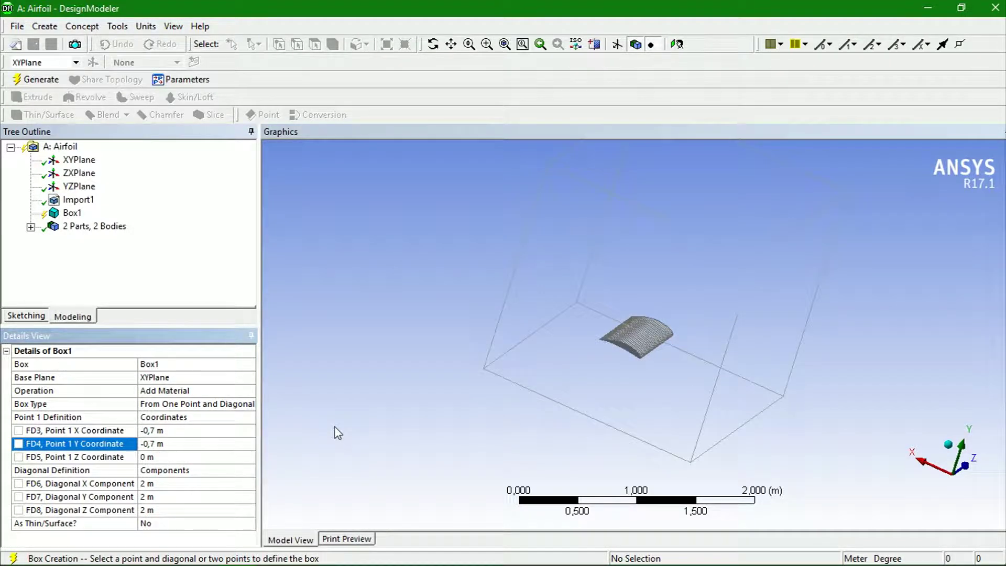
Step: Generate the box around the imported airfoil
middle_click_drag(472, 402, 380, 425)
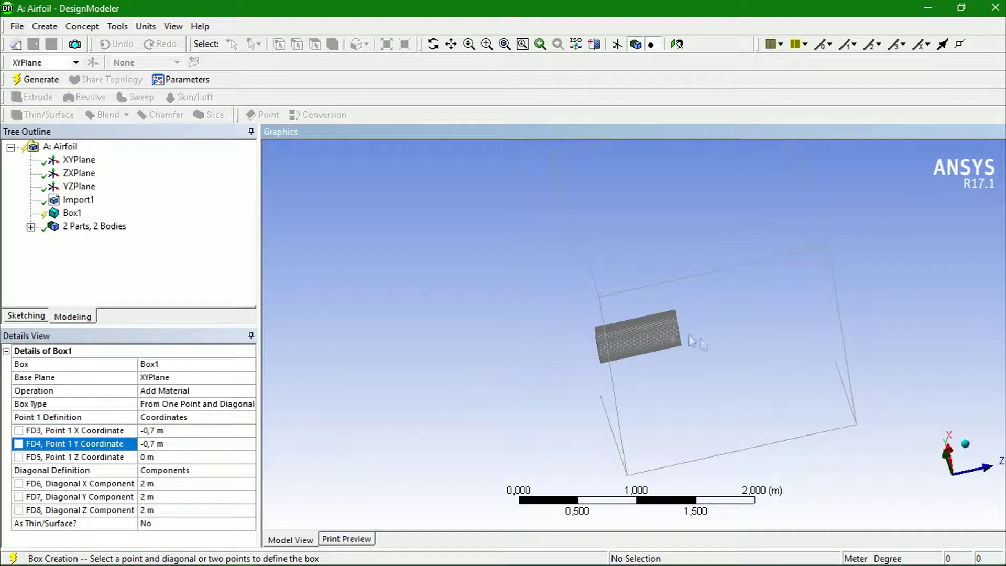
middle_click_drag(574, 388, 755, 414)
left_click(83, 214)
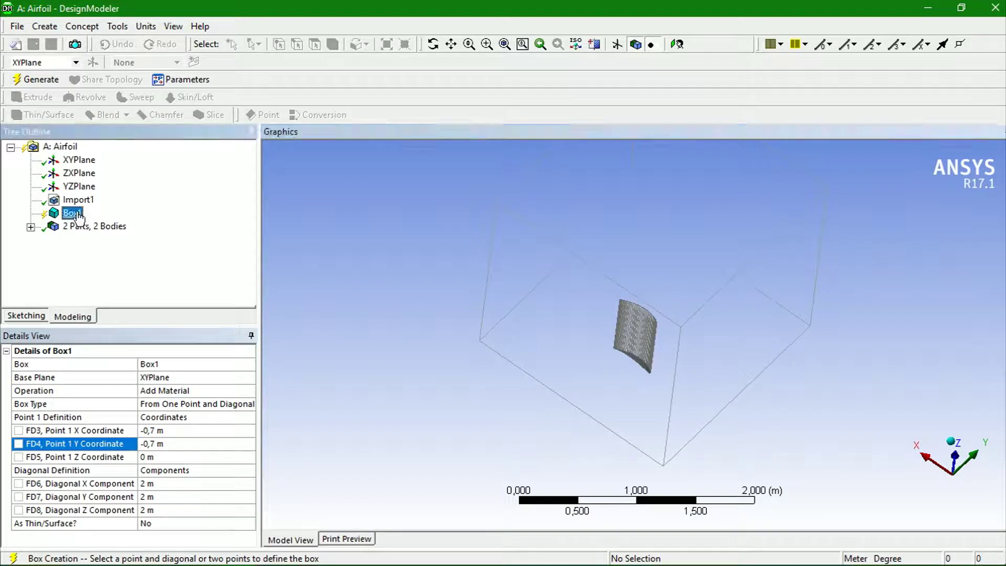
left_click(35, 79)
middle_click_drag(620, 394, 532, 375)
scroll(665, 411, "up", 5)
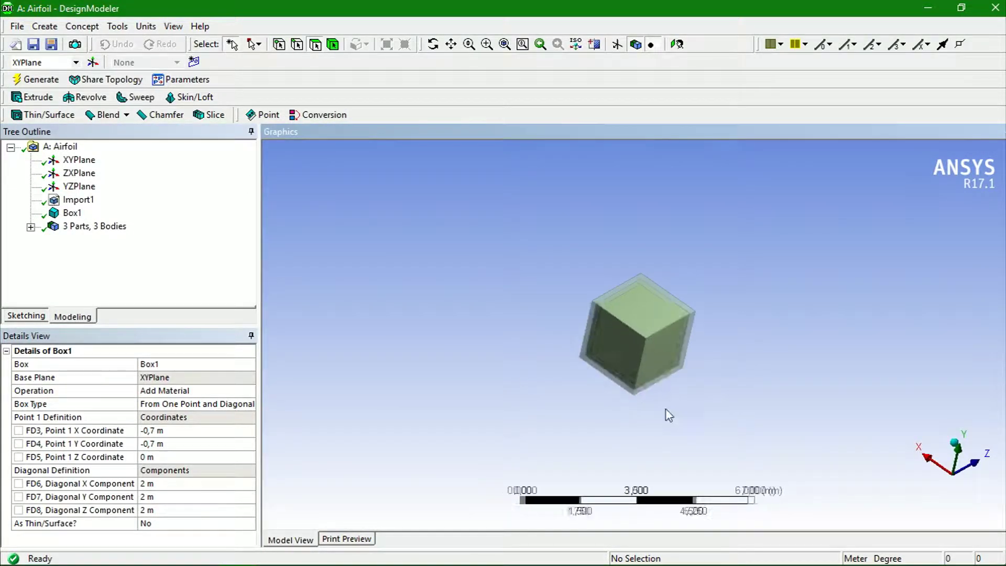
Step: Change the box's operation to Add Frozen and regenerate it
left_click(181, 392)
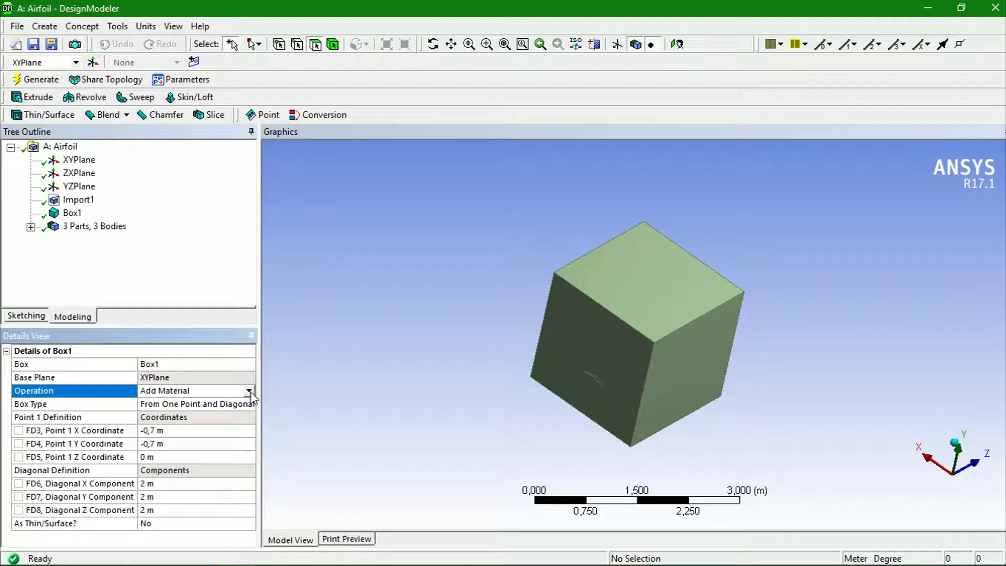
left_click(250, 391)
left_click(219, 404)
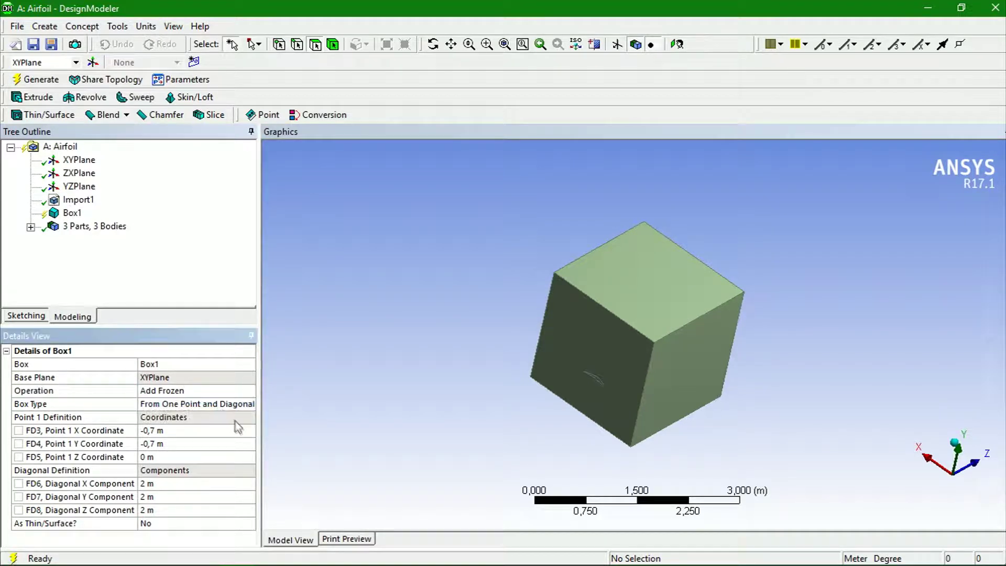
left_click(72, 213)
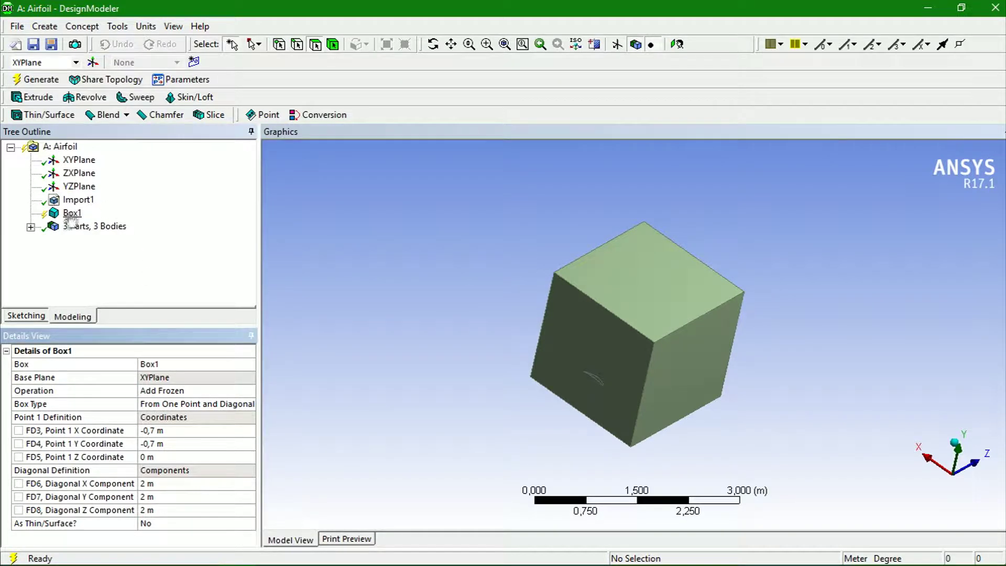
left_click(37, 79)
middle_click_drag(589, 473, 559, 452)
scroll(560, 452, "up", 4)
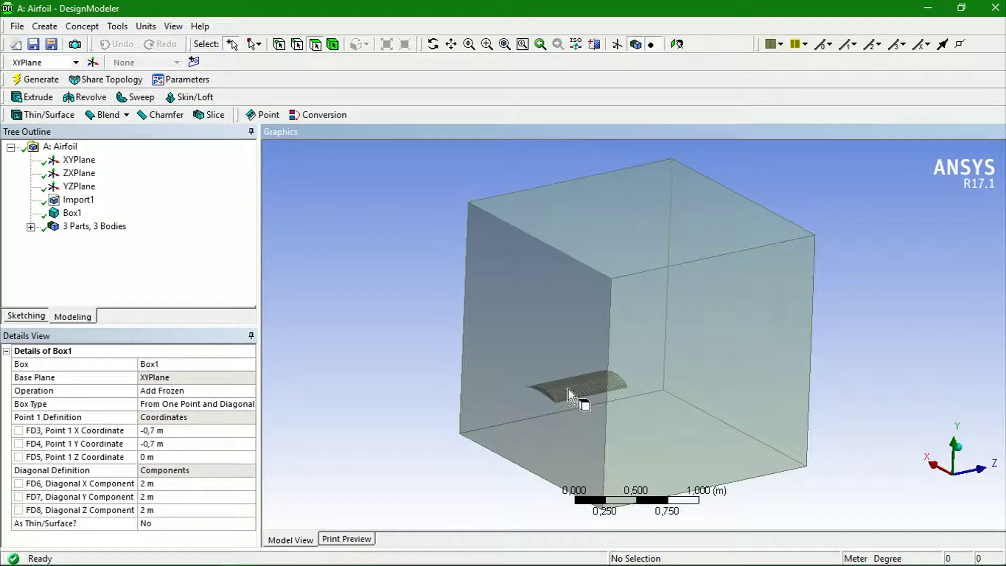
middle_click_drag(462, 448, 400, 424)
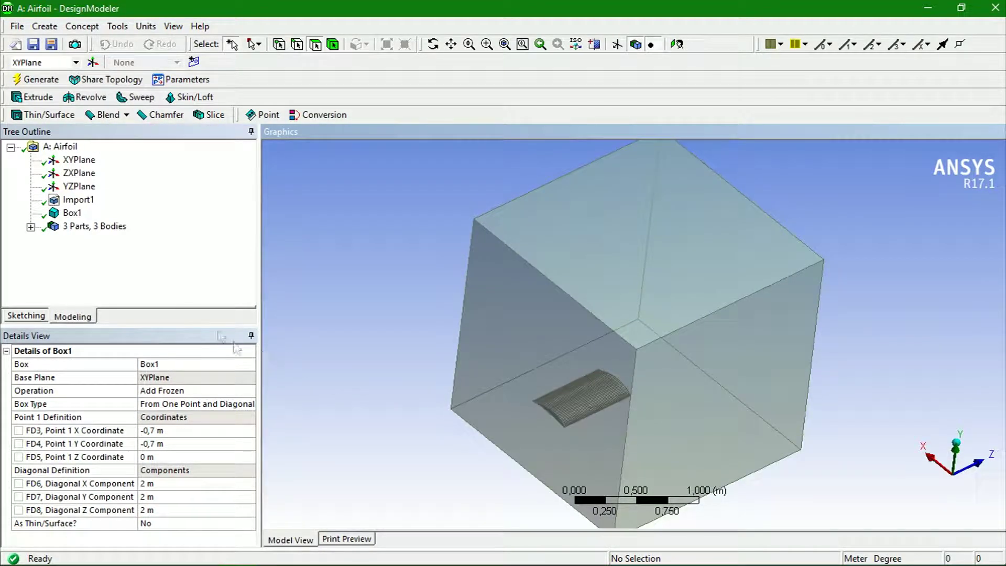
Step: Rename the box's solid body to Fluid and set its Fluid/Solid property to Fluid
left_click(31, 227)
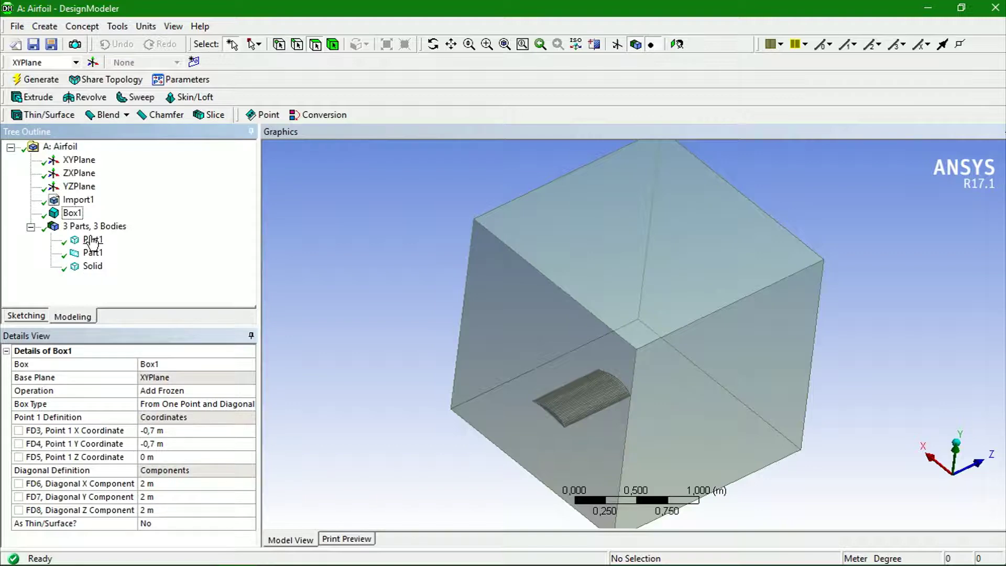
left_click(93, 267)
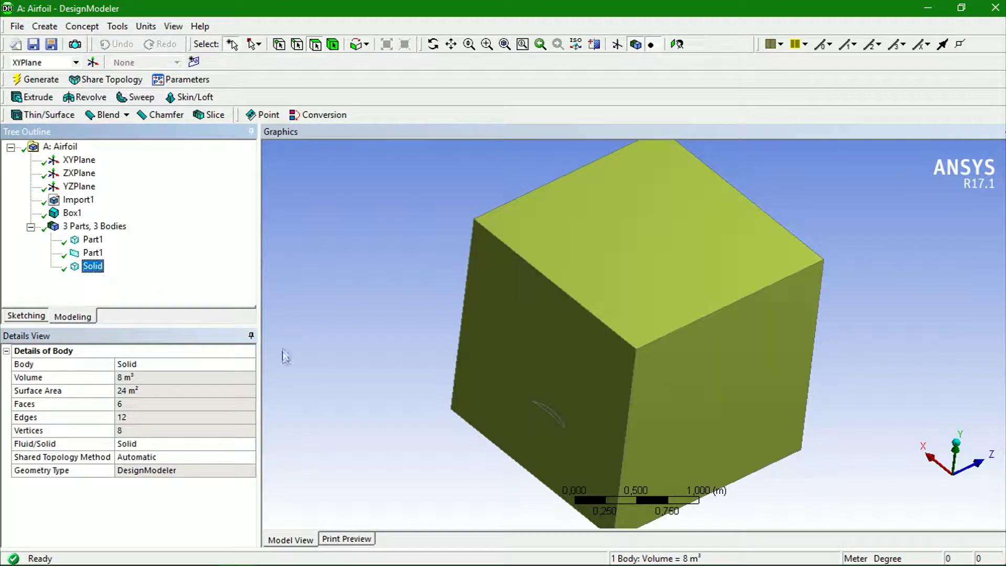
left_click(188, 364)
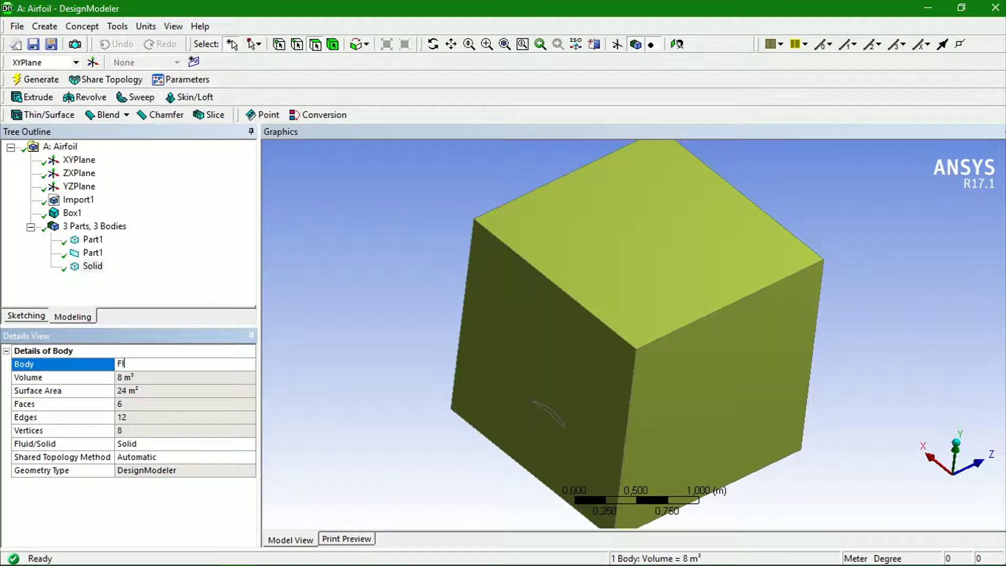
left_click(169, 444)
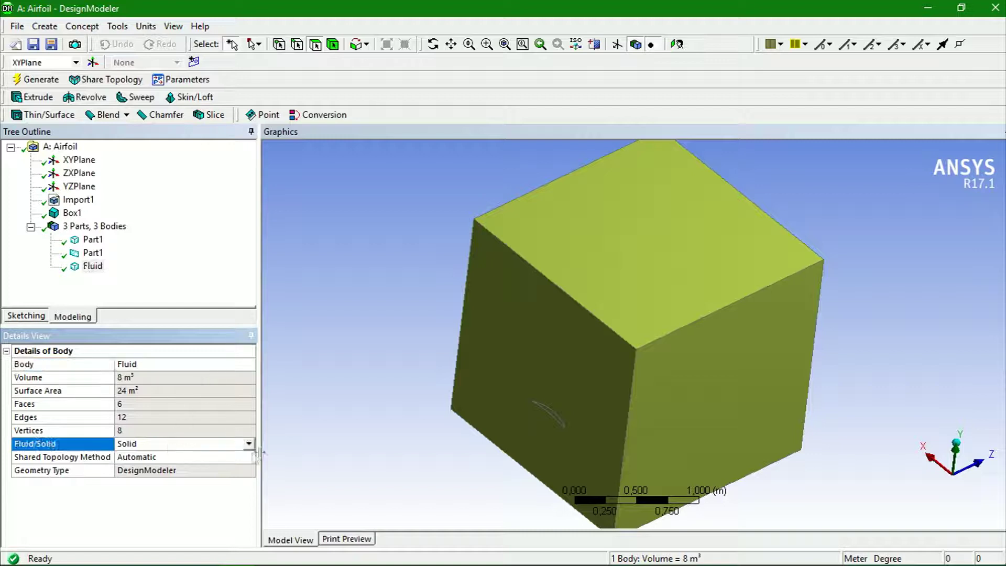
left_click(248, 444)
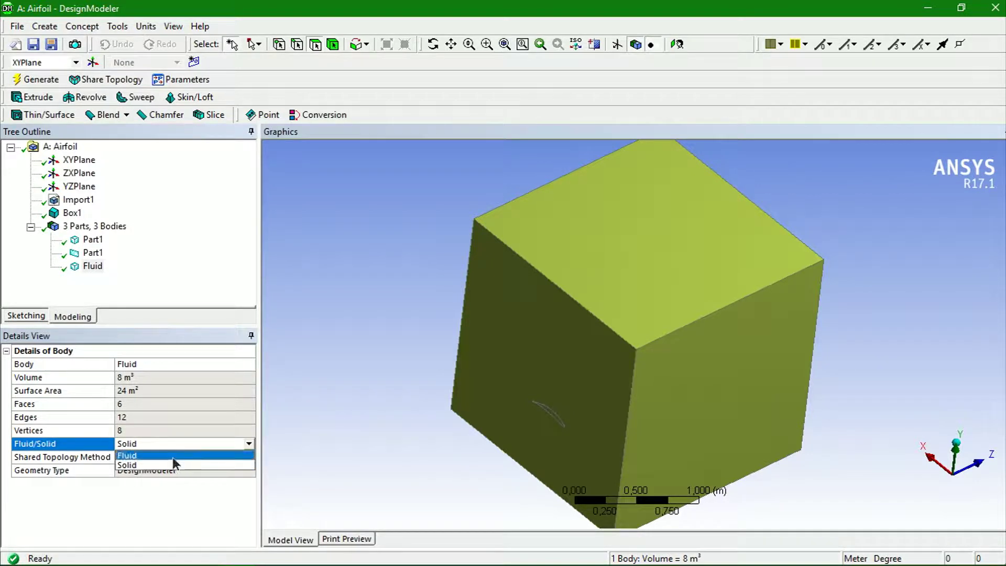
left_click(175, 457)
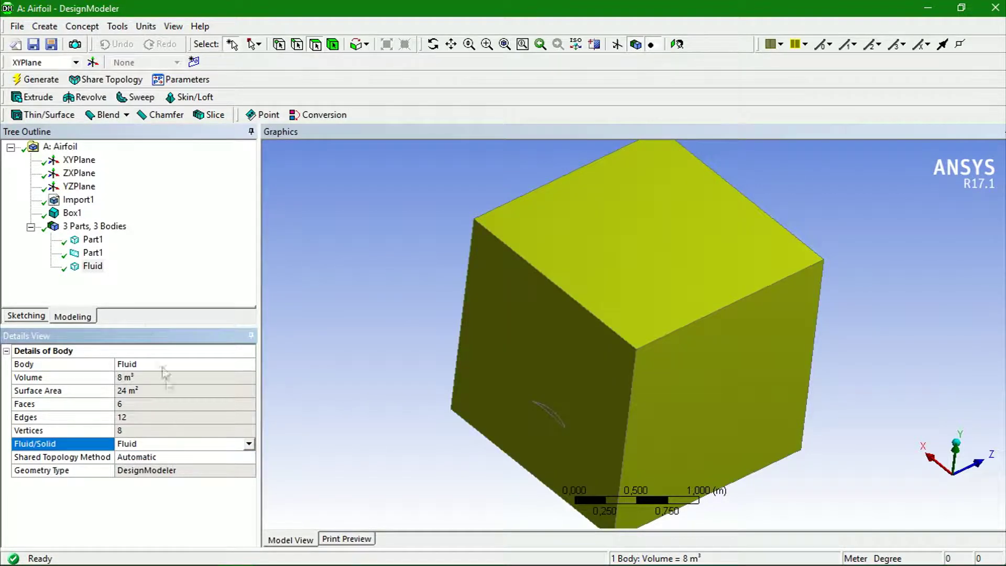
Step: Form a new part from the two imported Part1 bodies, the solid and the surface body
left_click(94, 240)
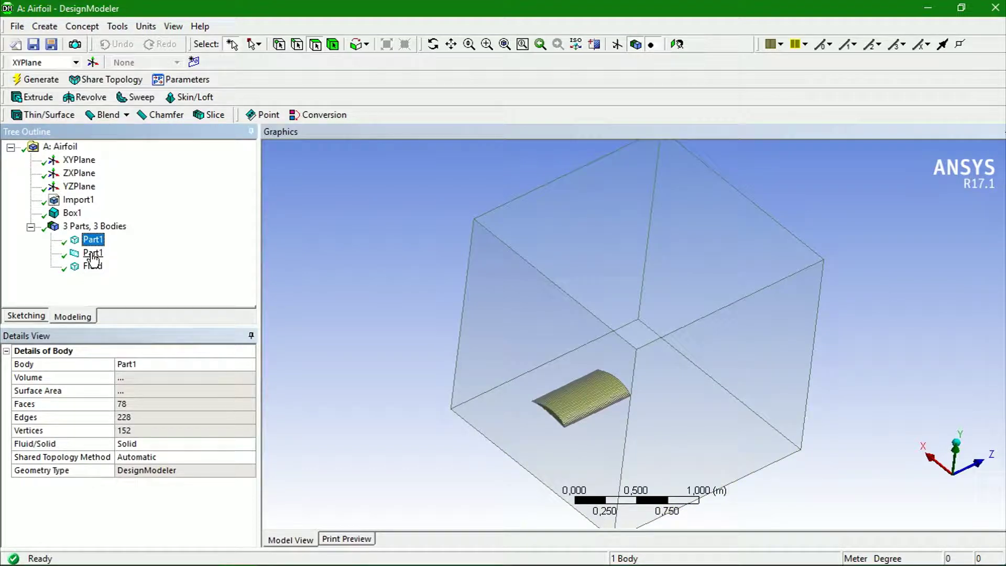
middle_click_drag(360, 426, 432, 401)
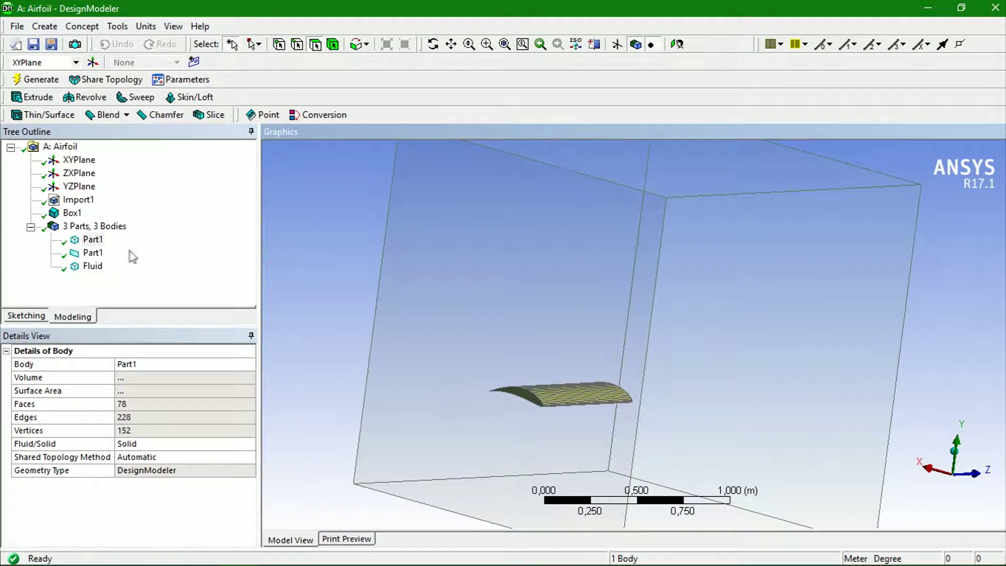
left_click(93, 253)
middle_click_drag(498, 411, 525, 389)
scroll(559, 460, "up", 2)
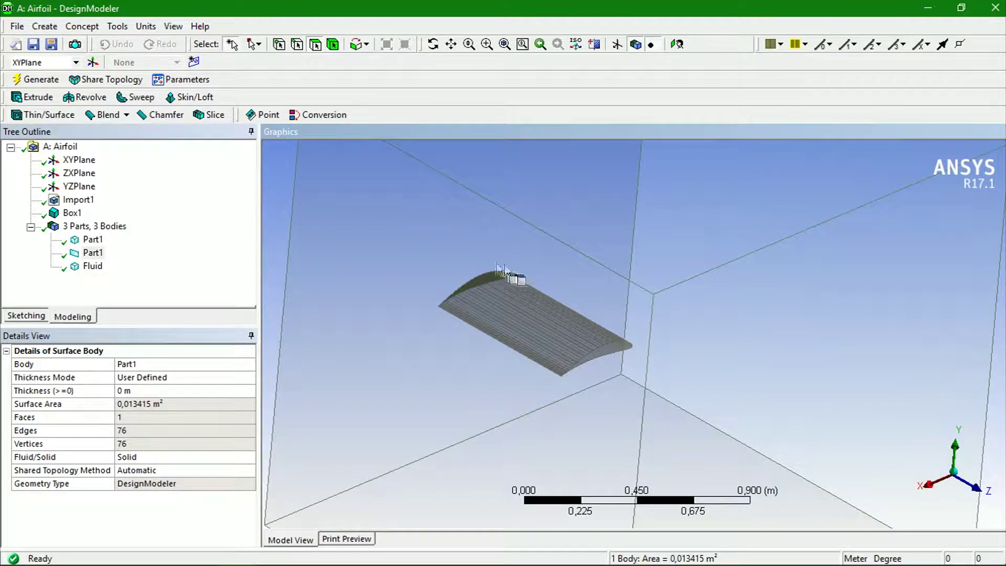
left_click(95, 240)
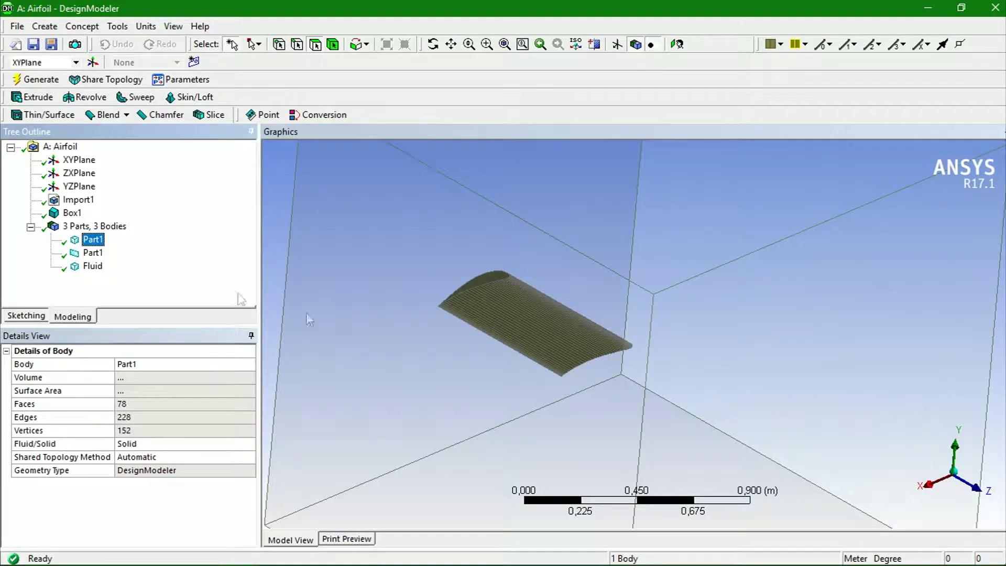
middle_click_drag(498, 393, 556, 450)
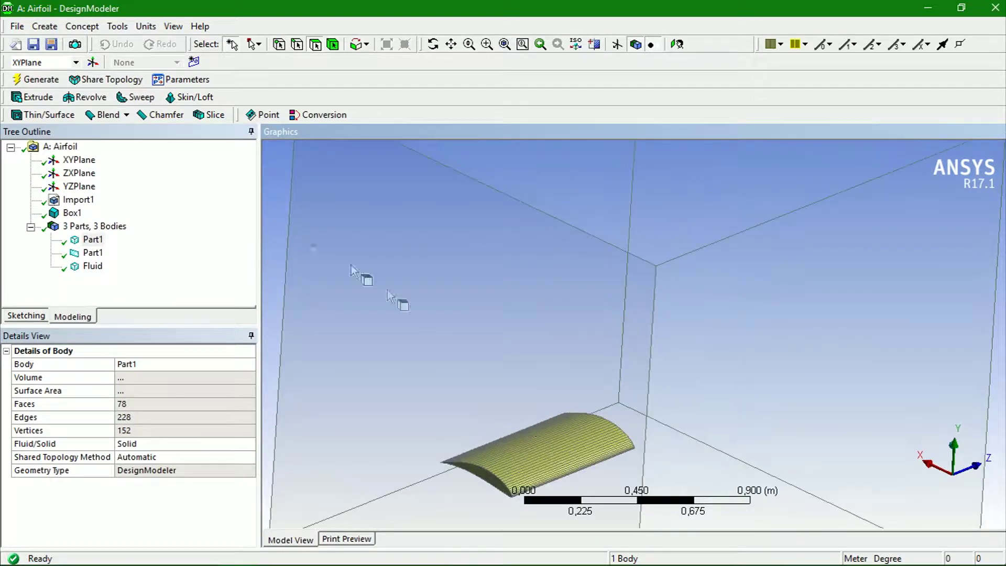
left_click(93, 239)
left_click(94, 254, "ctrl")
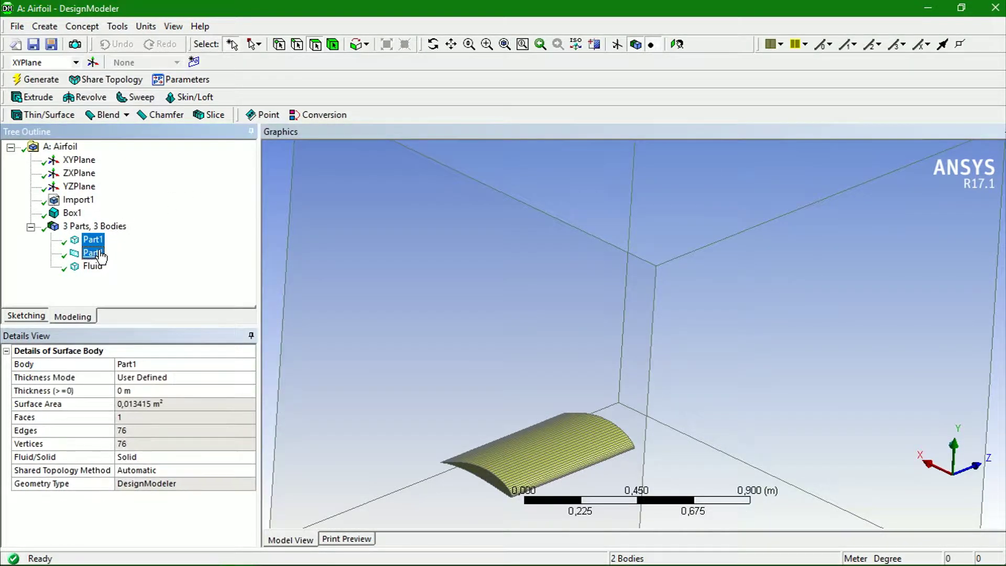
right_click(103, 256)
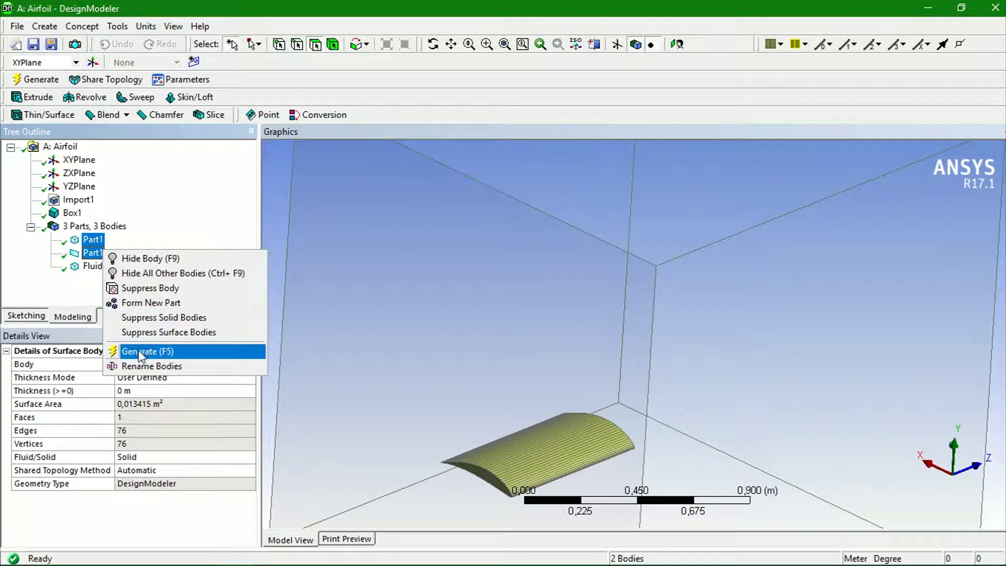
left_click(143, 306)
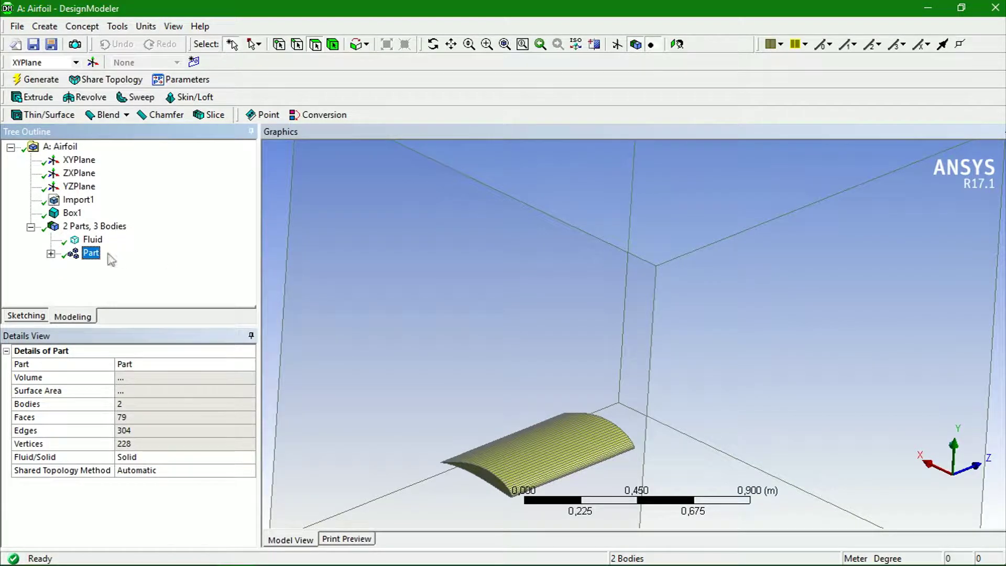
Step: Rename the newly formed two-body part as Airfoil
right_click(91, 255)
left_click(121, 401)
key("Return")
middle_click_drag(426, 366, 372, 350)
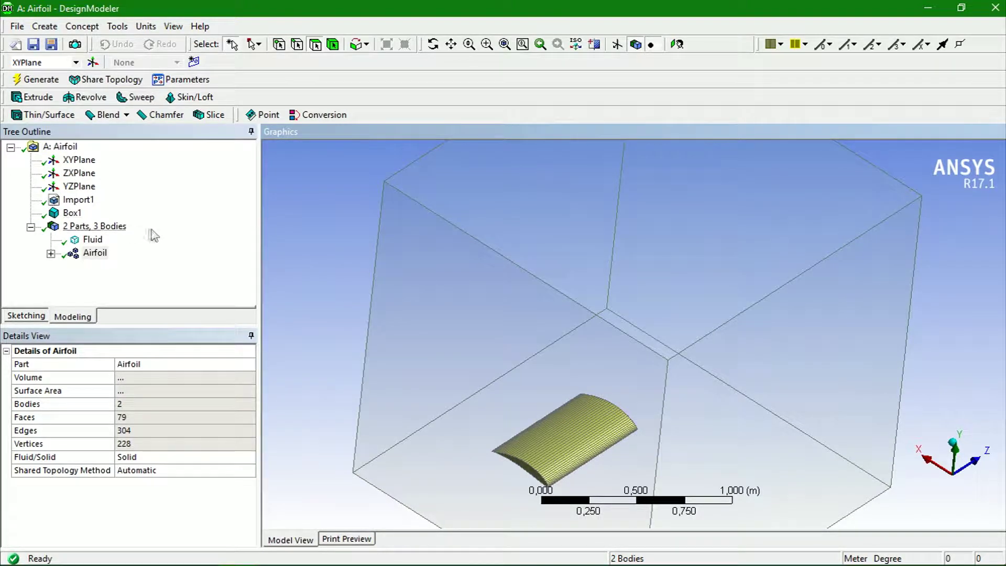
Step: Create a Boolean feature and set its operation to Subtract
left_click(45, 26)
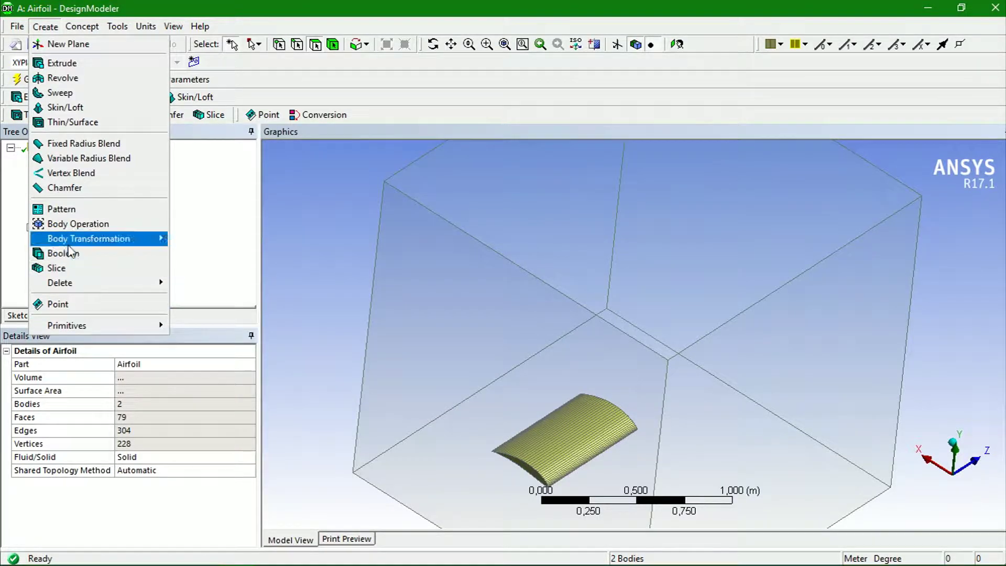
left_click(70, 256)
left_click(100, 391)
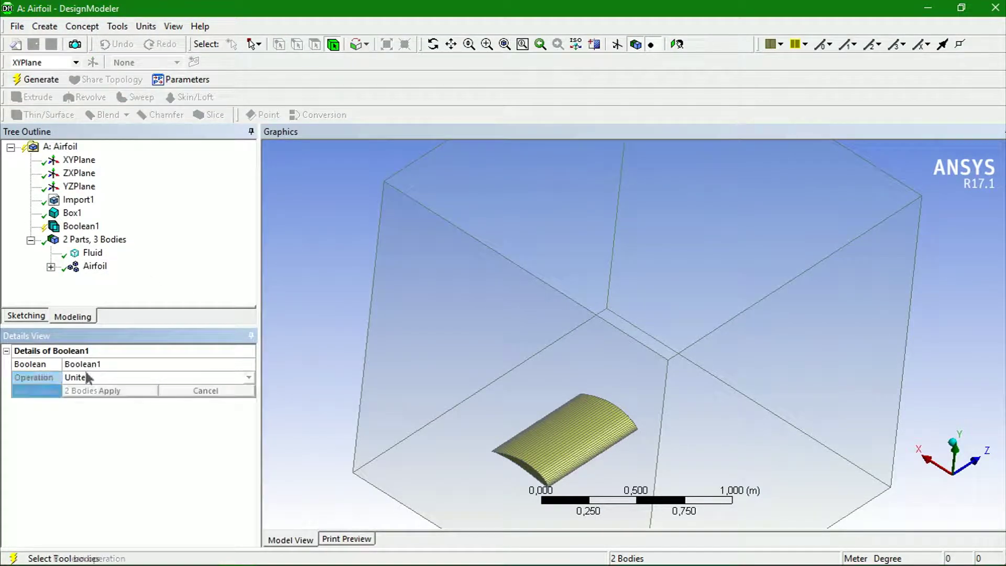
left_click(251, 379)
left_click(176, 398)
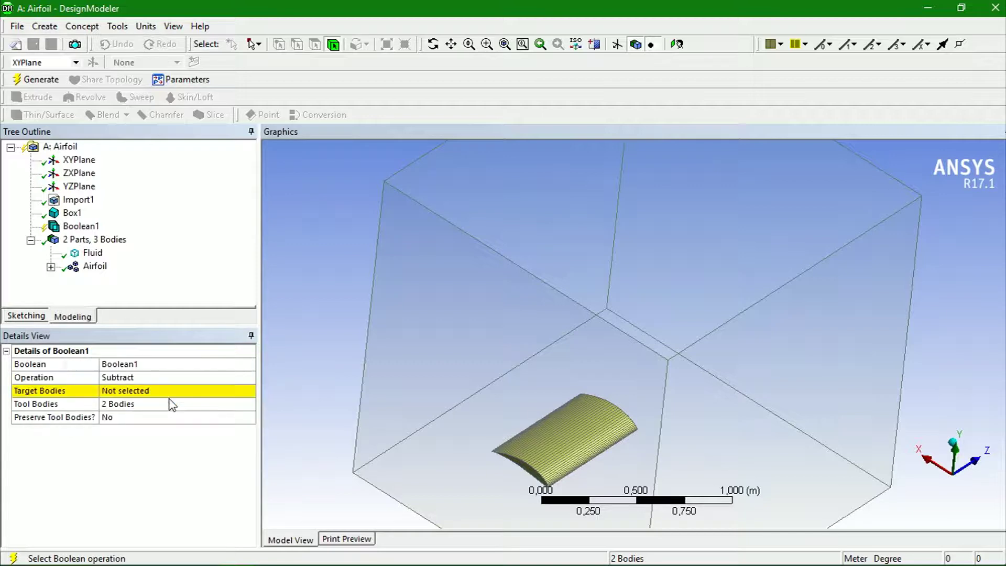
Step: Assign the Airfoil part as the tool bodies and the Fluid body as the target, and generate the Boolean
left_click(122, 404)
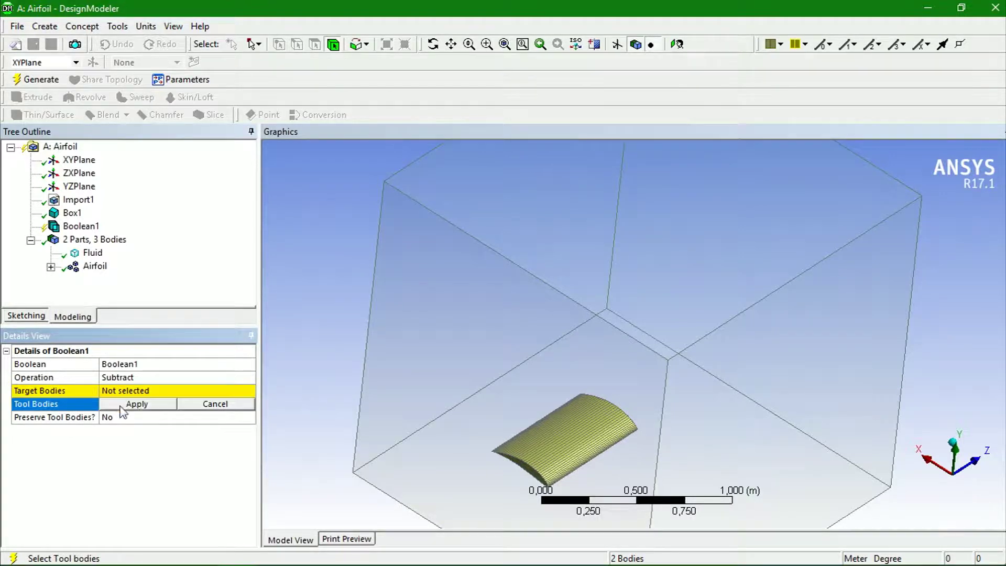
left_click(94, 266)
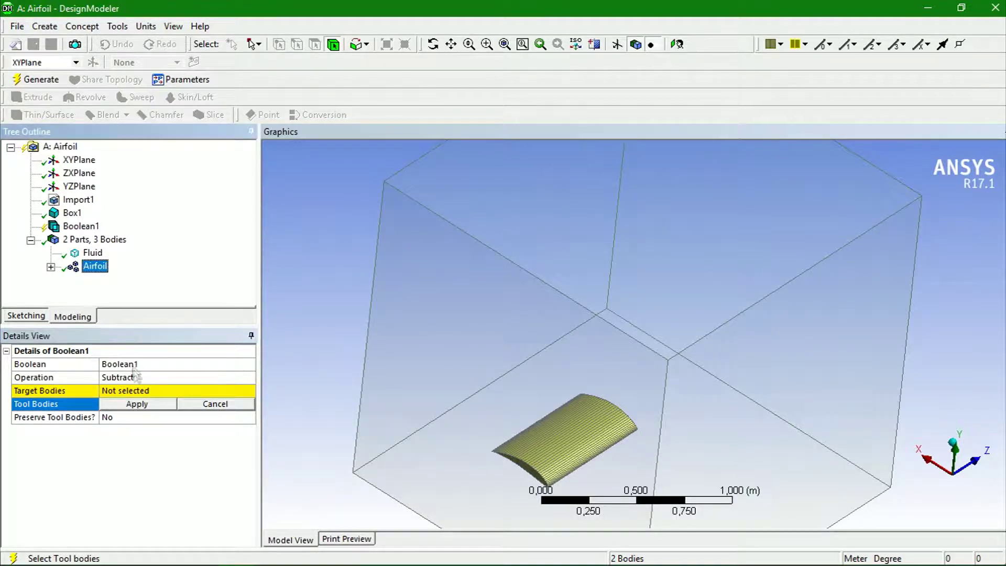
left_click(137, 406)
left_click(138, 392)
left_click(92, 253)
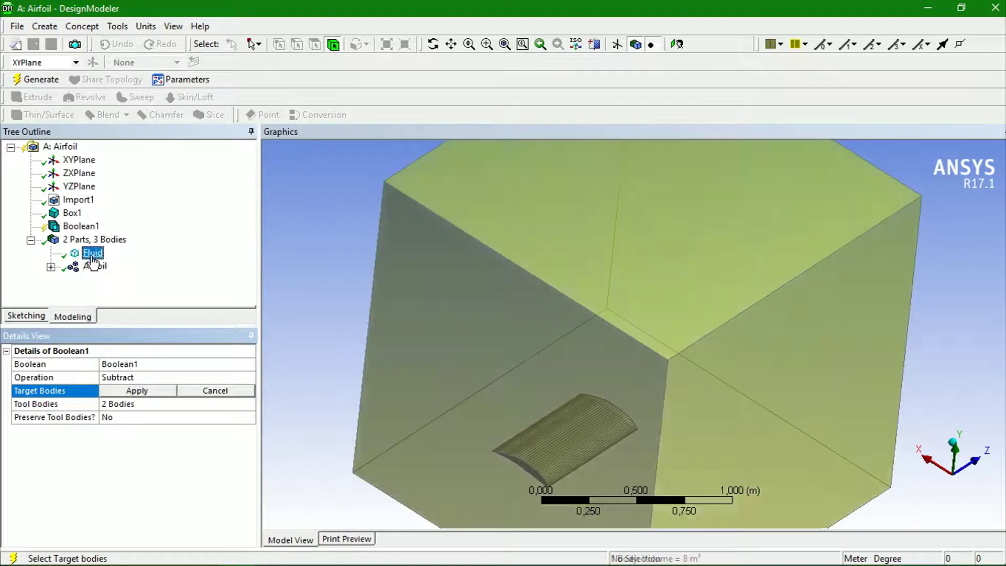
left_click(138, 391)
left_click(37, 79)
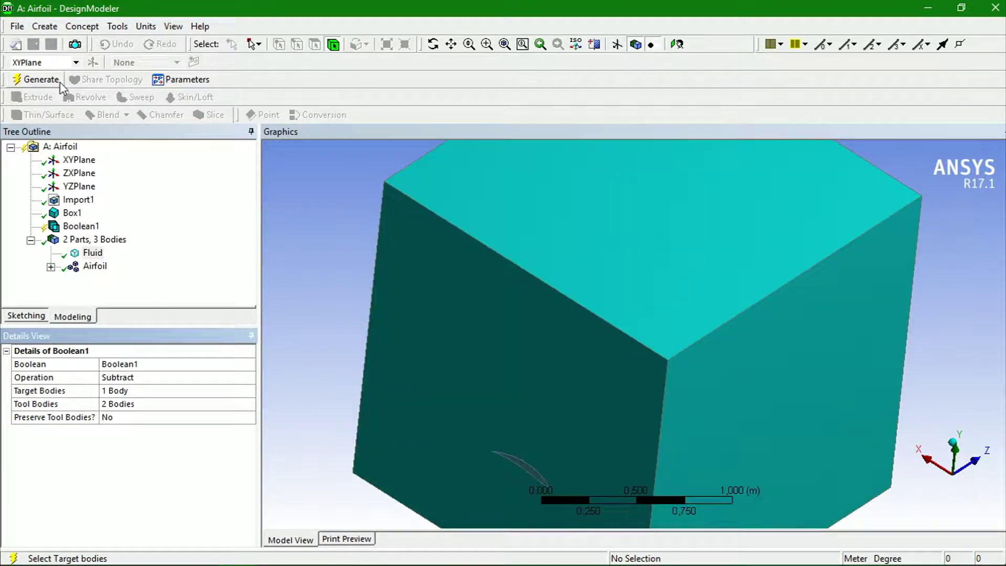
Step: Check the cut Fluid body, save the geometry and open the Airfoil system's Mesh cell from Workbench
left_click(93, 253)
middle_click_drag(556, 335, 594, 417)
scroll(396, 399, "down", 3)
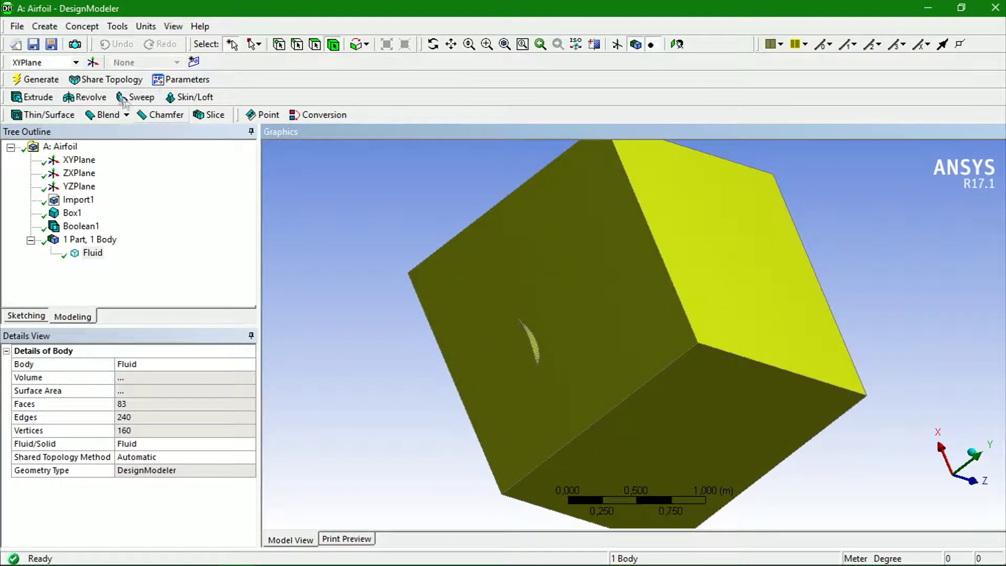
left_click(33, 44)
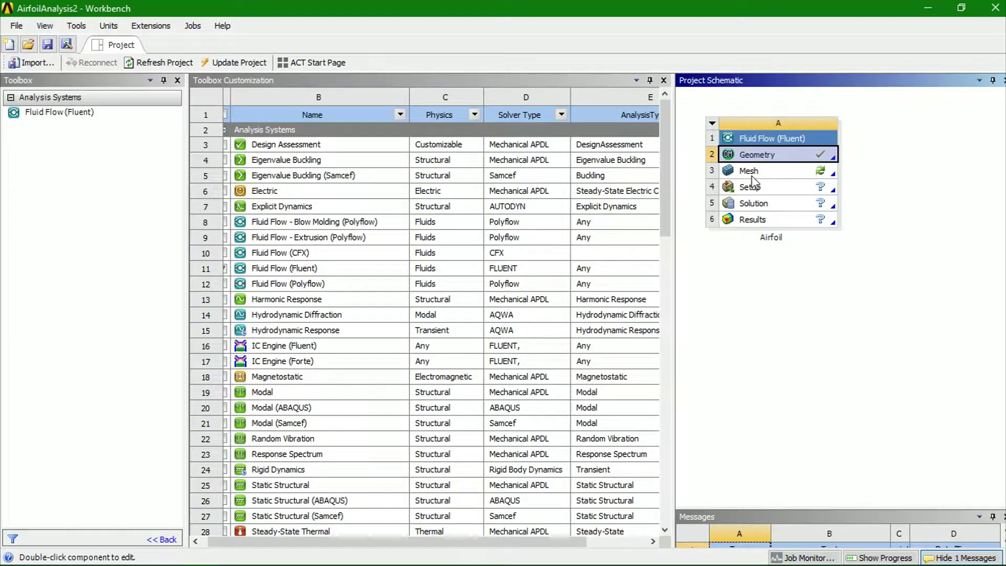
double_click(753, 176)
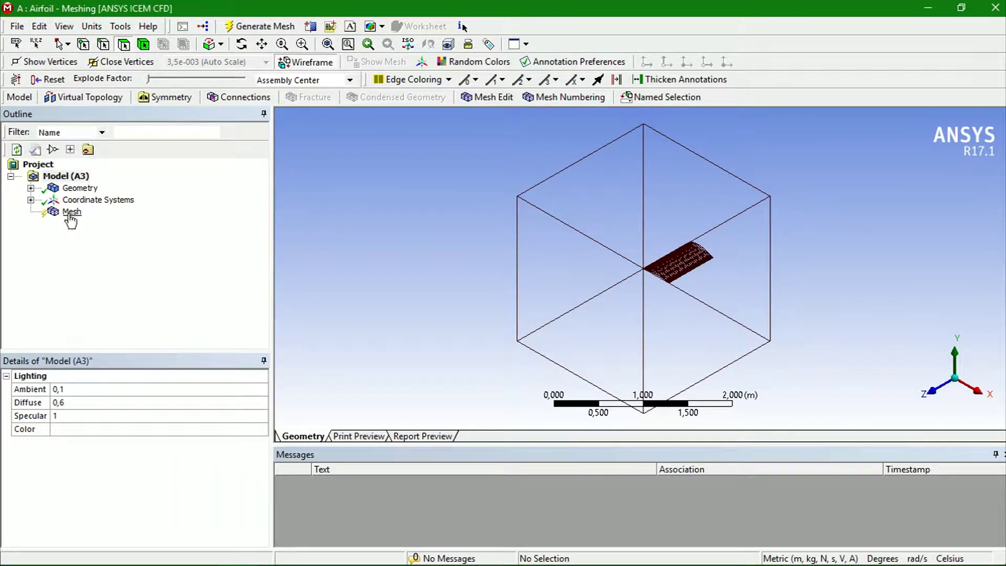
Step: Update the mesh of the fluid domain with the default settings and view it
left_click(68, 215)
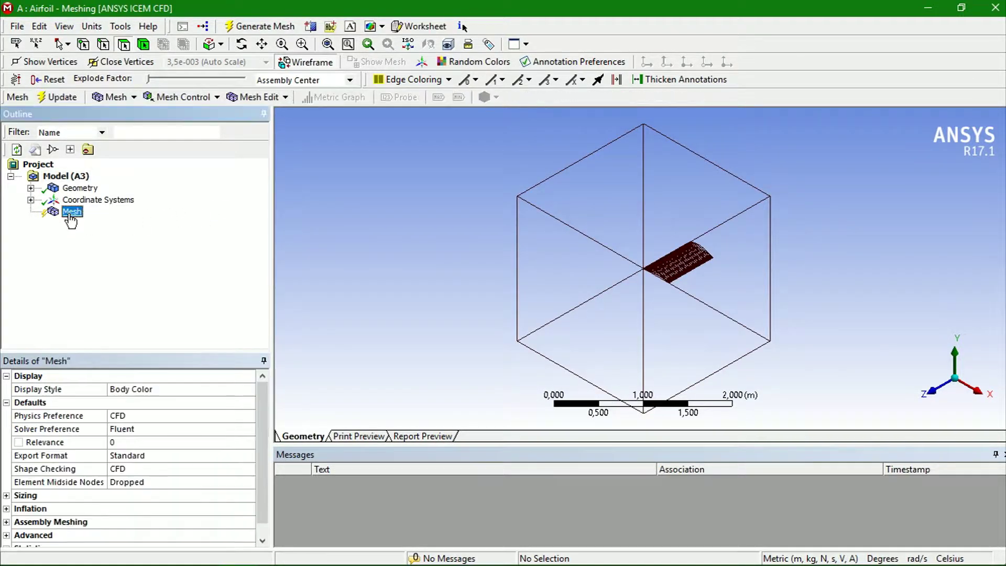
left_click(70, 99)
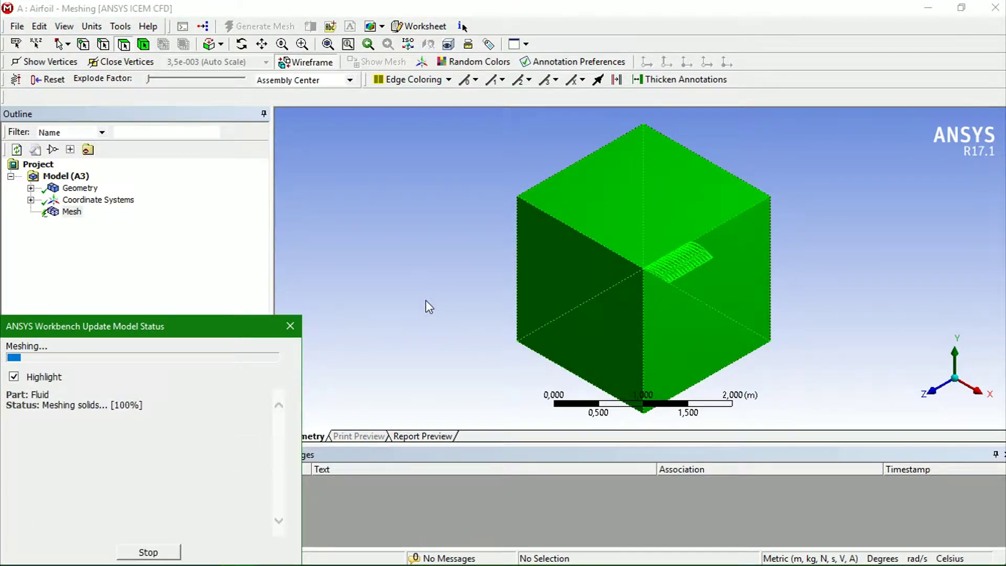
left_click(98, 200)
left_click(71, 211)
middle_click_drag(548, 385, 681, 377)
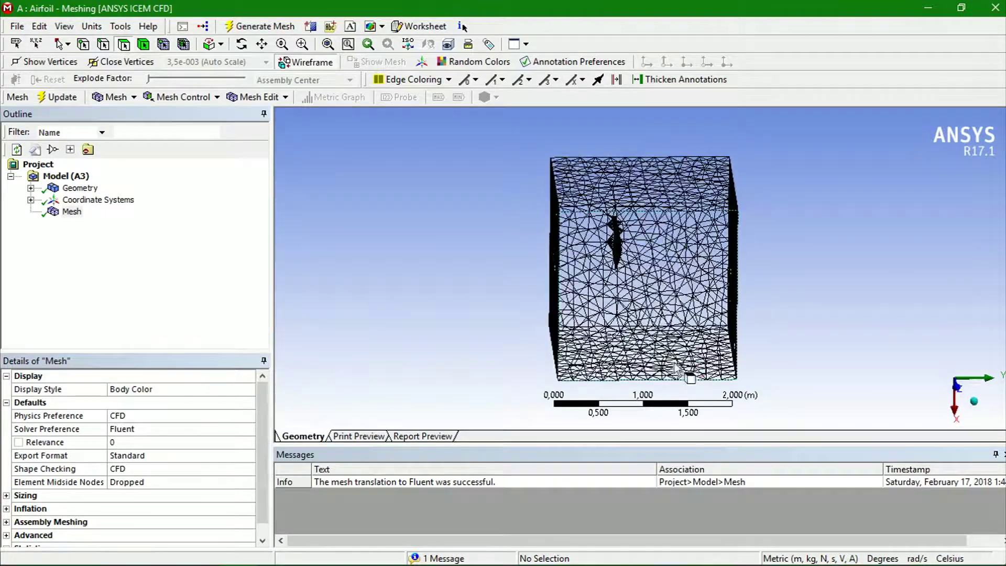
Step: Set the mesh sizing's Relevance Center to Medium
scroll(84, 468, "down", 1)
left_click(6, 483)
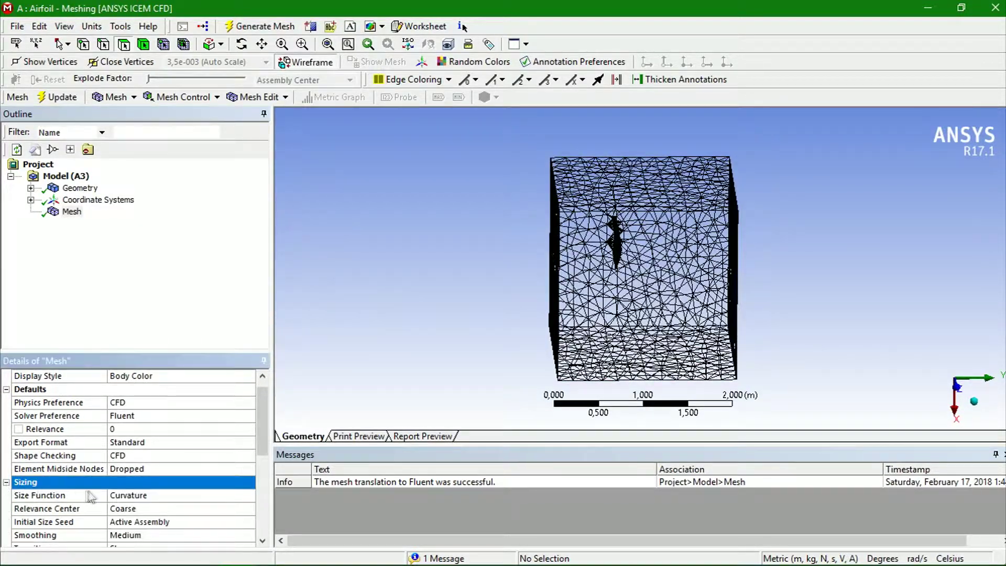
scroll(95, 496, "down", 2)
left_click(224, 433)
left_click(252, 429)
left_click(194, 452)
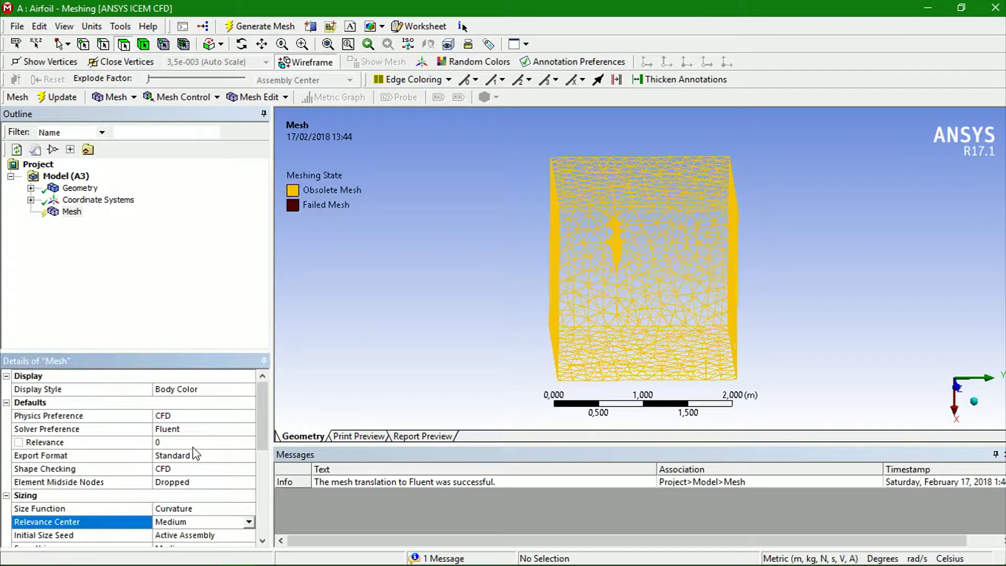
Step: Add a Face Meshing control to the mesh and scope it to the six outer faces of the fluid box
left_click(72, 212)
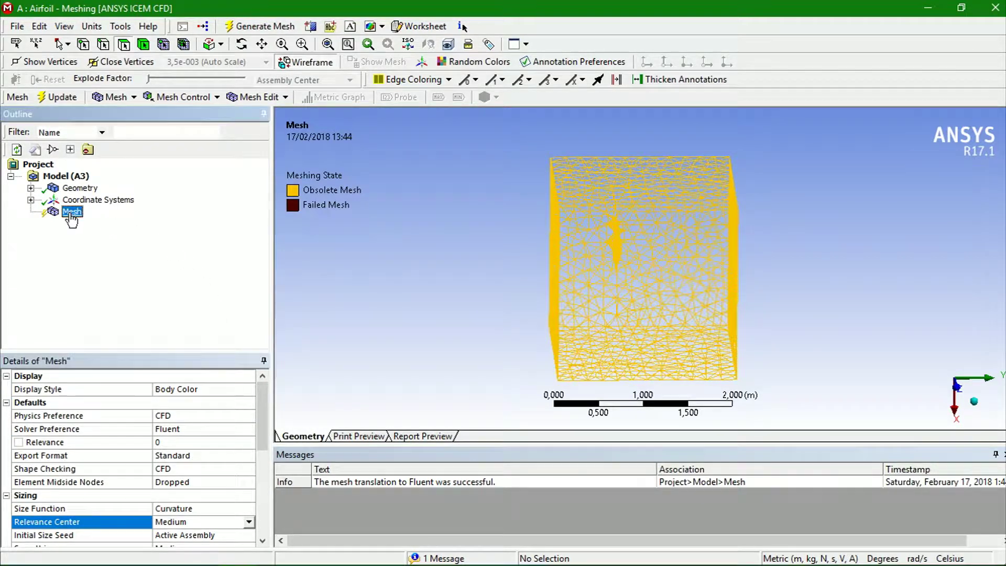
left_click(184, 97)
left_click(183, 209)
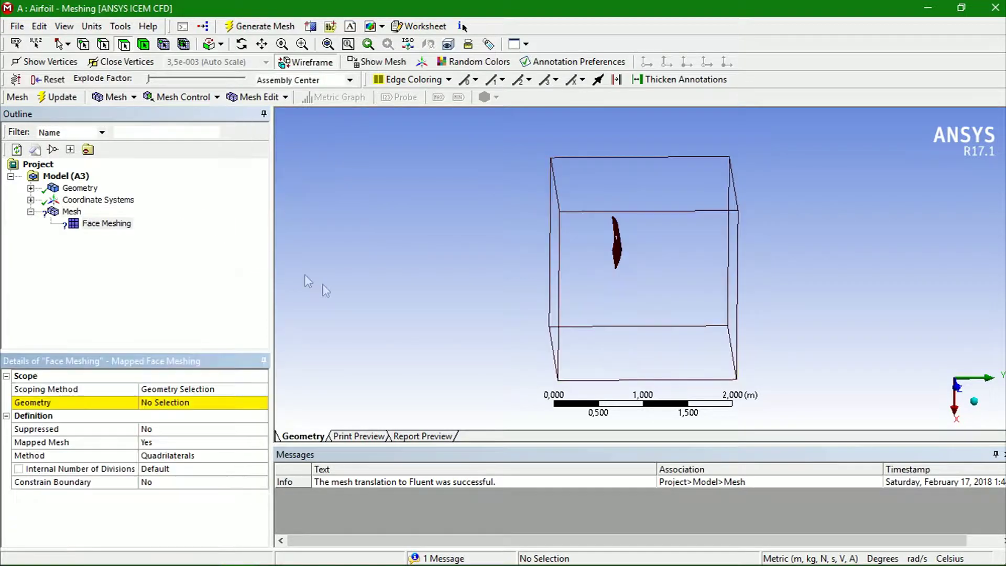
left_click(655, 312)
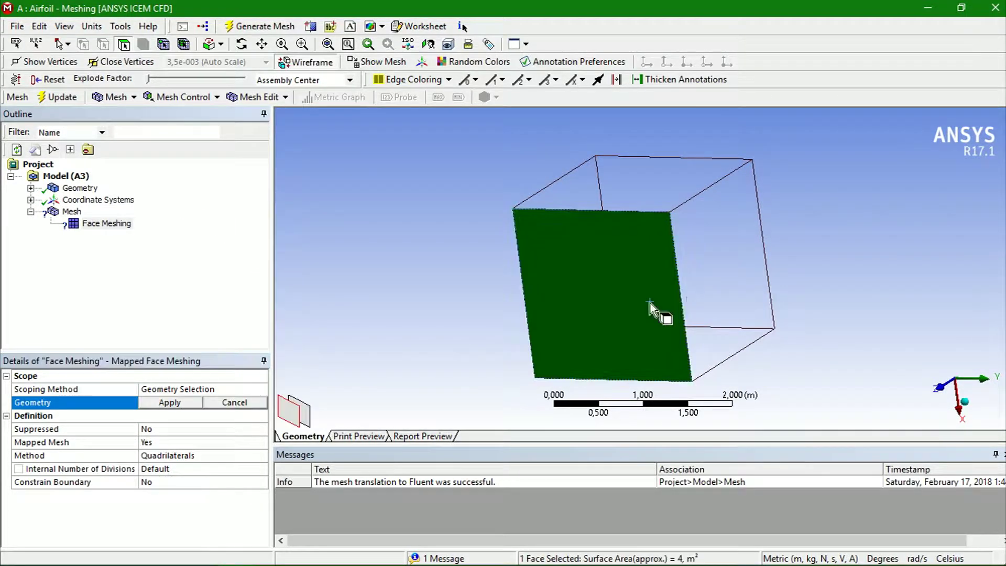
left_click(755, 317, "ctrl")
middle_click_drag(759, 319, 604, 347)
left_click(683, 316, "ctrl")
left_click(619, 253, "ctrl")
middle_click_drag(618, 254, 566, 342)
left_click(651, 293, "ctrl")
left_click(652, 286, "ctrl")
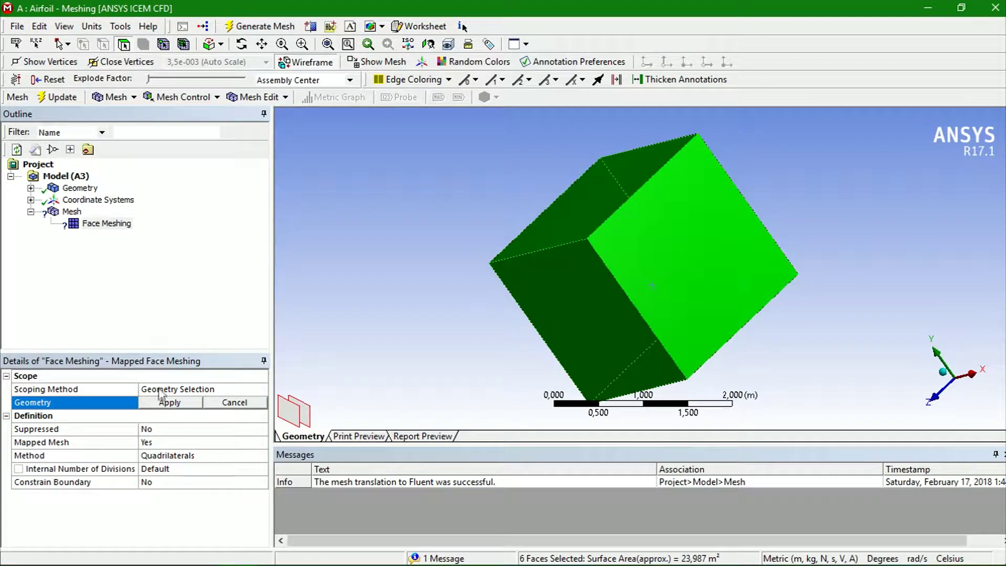
left_click(170, 402)
Step: Update the mesh with the face meshing control and inspect the elements around the airfoil and on the box faces
left_click(71, 212)
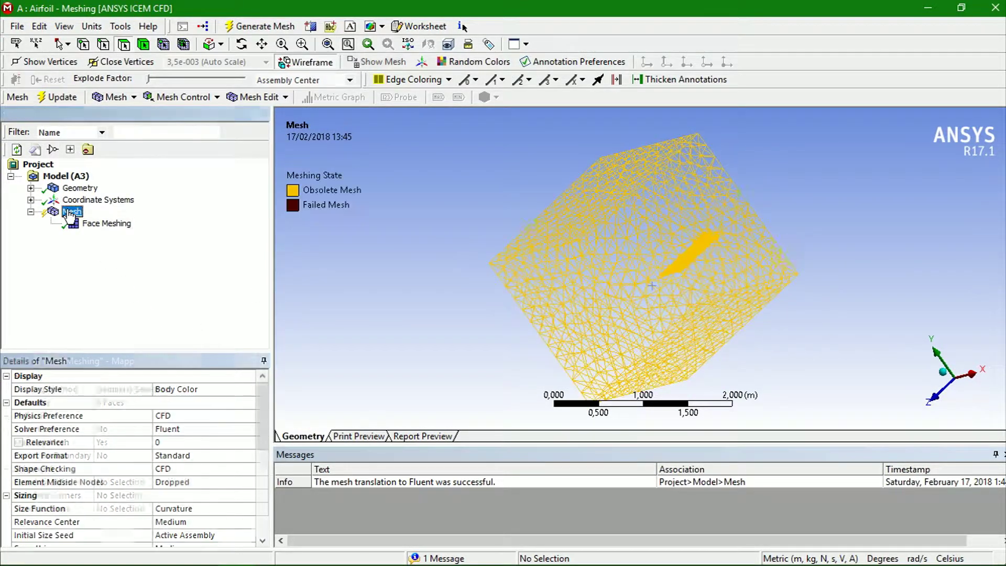
left_click(58, 99)
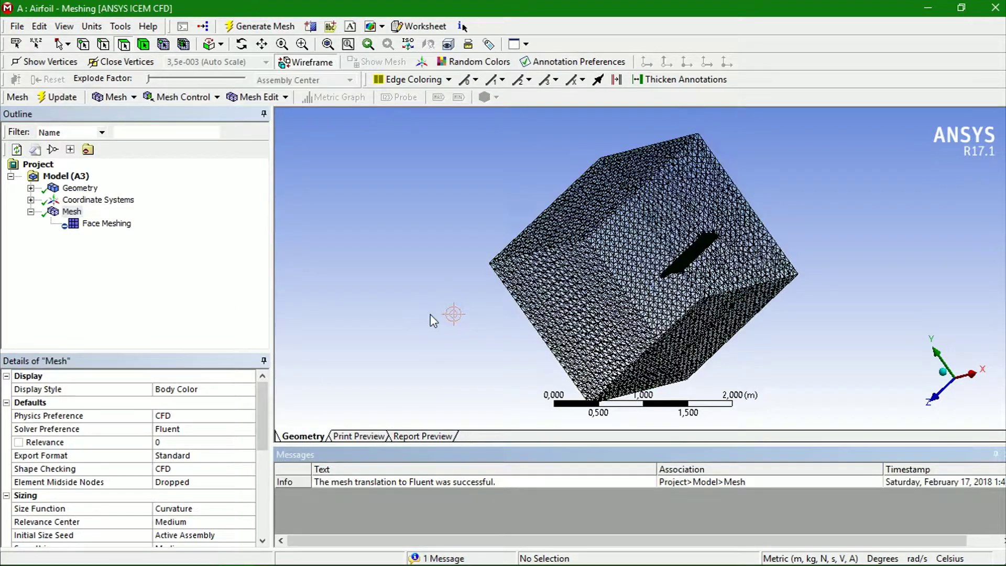
left_click(71, 214)
middle_click_drag(415, 319, 719, 325)
scroll(718, 326, "up", 5)
middle_click_drag(597, 287, 502, 325)
scroll(426, 278, "down", 5)
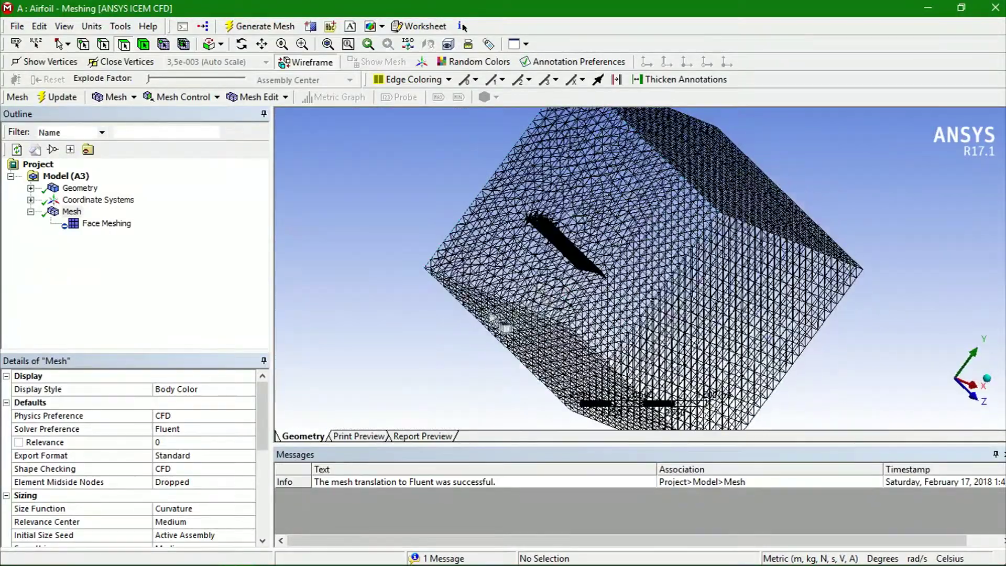
scroll(502, 325, "down", 3)
Step: Create a named selection "Fluid_domain" from the four faces of the fluid box that run parallel to the X axis
left_click(69, 213)
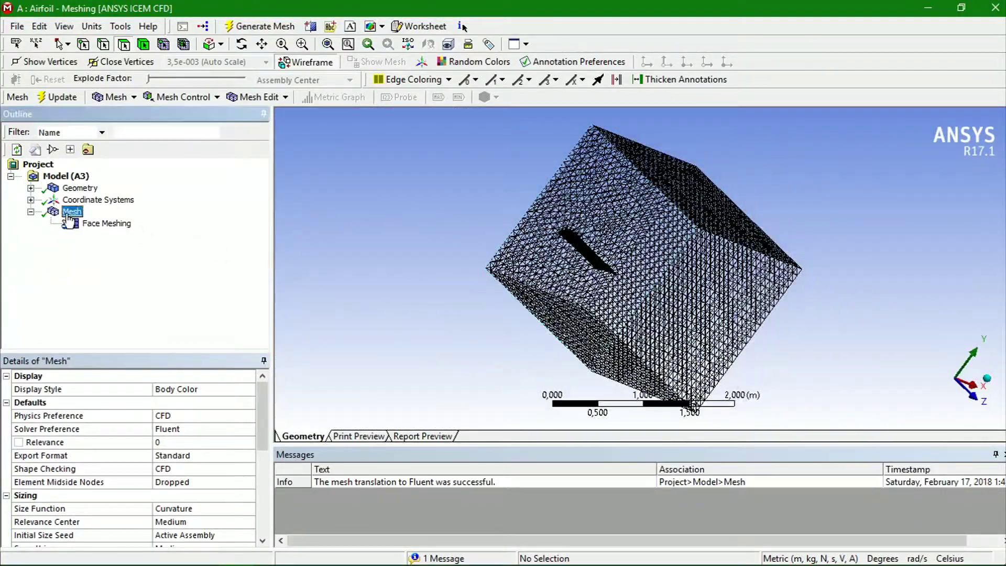
middle_click_drag(533, 326, 488, 341)
middle_click_drag(553, 314, 579, 369)
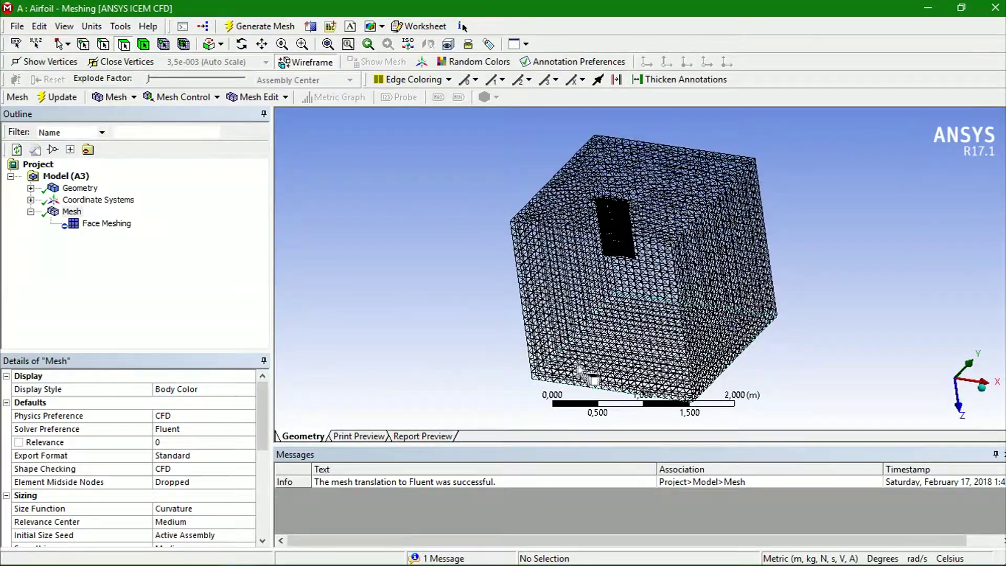
left_click(622, 342)
left_click(669, 275, "ctrl")
middle_click_drag(672, 278, 644, 385)
left_click(609, 256, "ctrl")
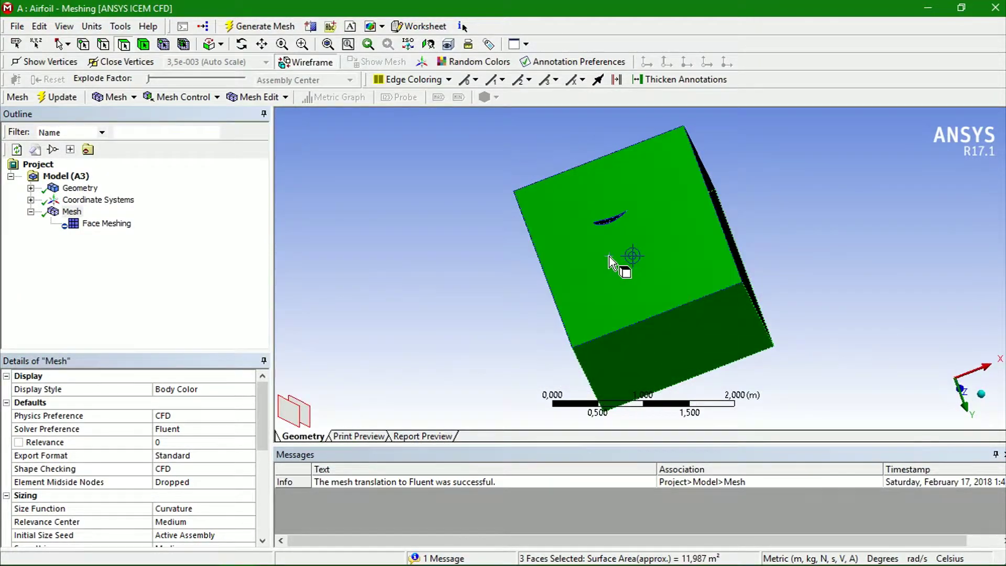
middle_click_drag(609, 256, 623, 347)
left_click(628, 265, "ctrl")
middle_click_drag(628, 265, 629, 319)
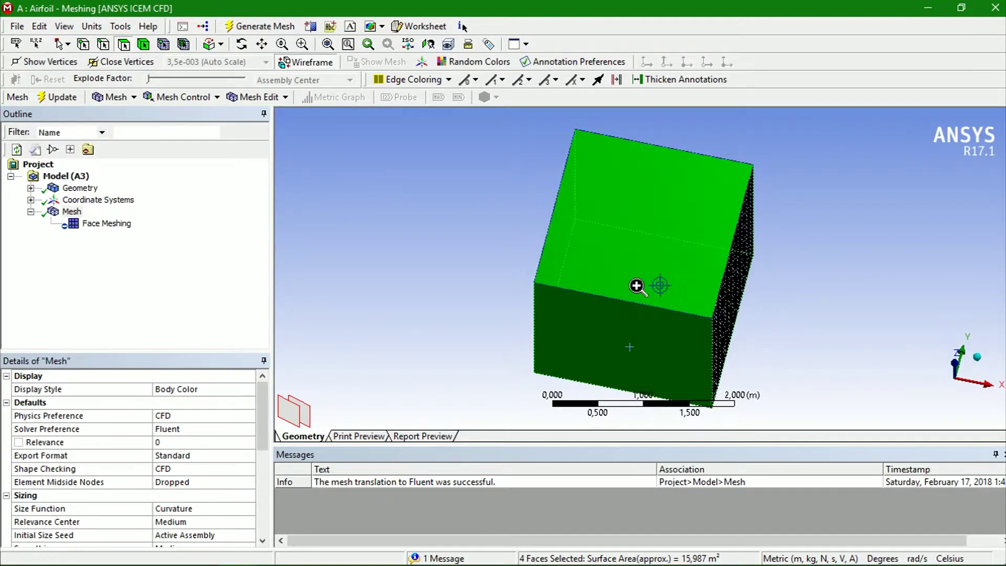
right_click(637, 286)
left_click(676, 544)
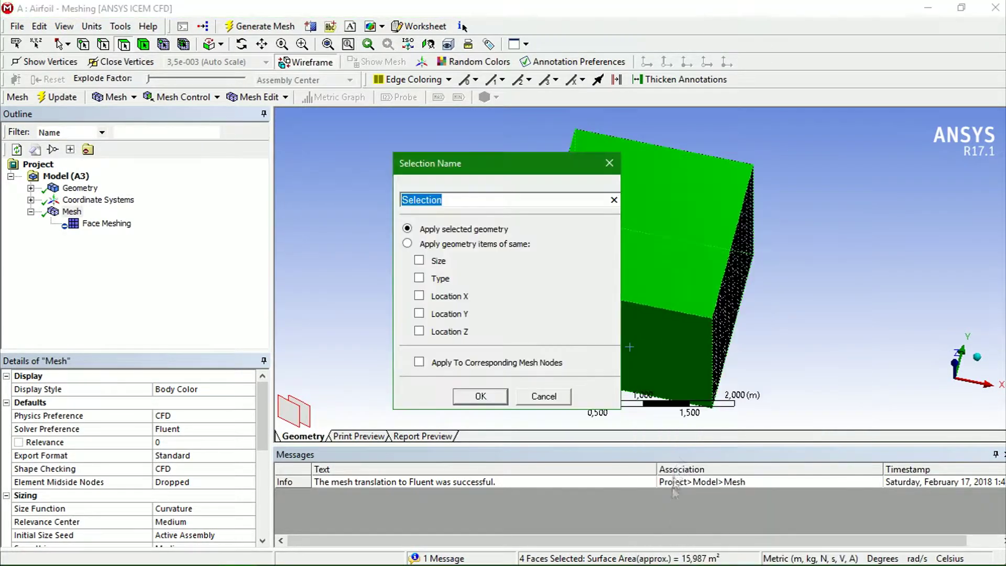
type("Fluid_domain")
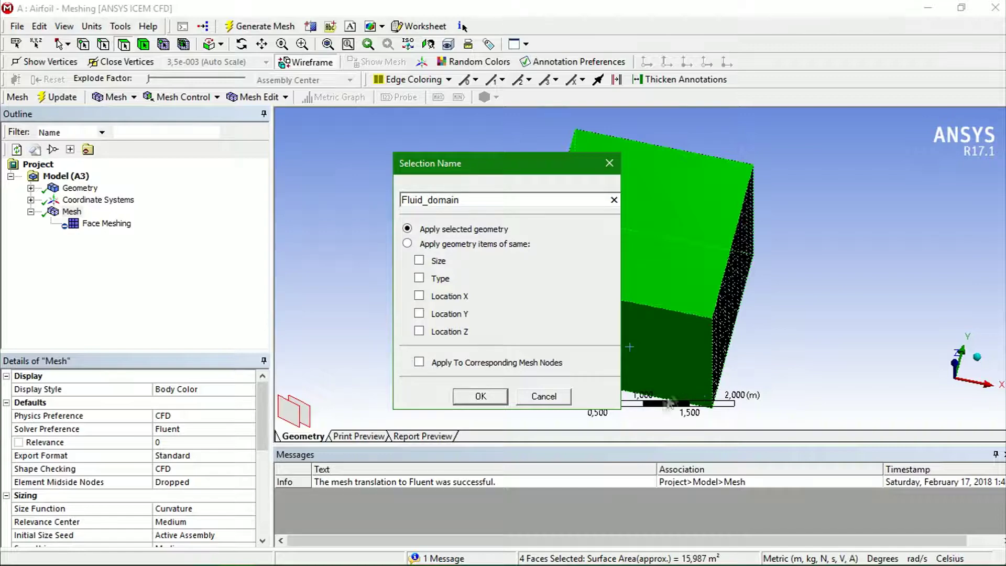
left_click(498, 398)
Step: Create a named selection "Inlet" from the box face on the negative X side
middle_click_drag(512, 296, 612, 331)
left_click(597, 298)
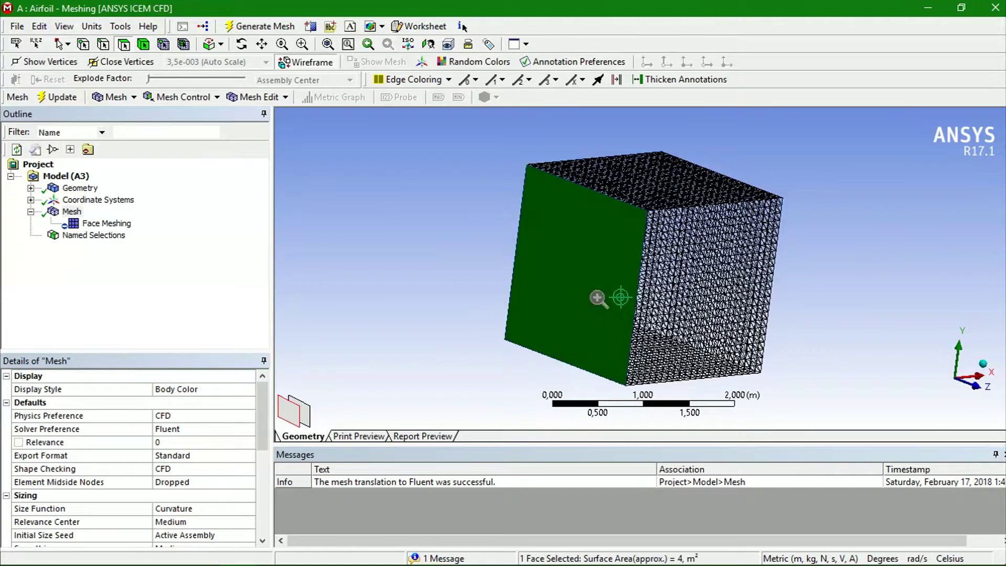
right_click(598, 298)
left_click(668, 542)
type("Inlet")
left_click(498, 397)
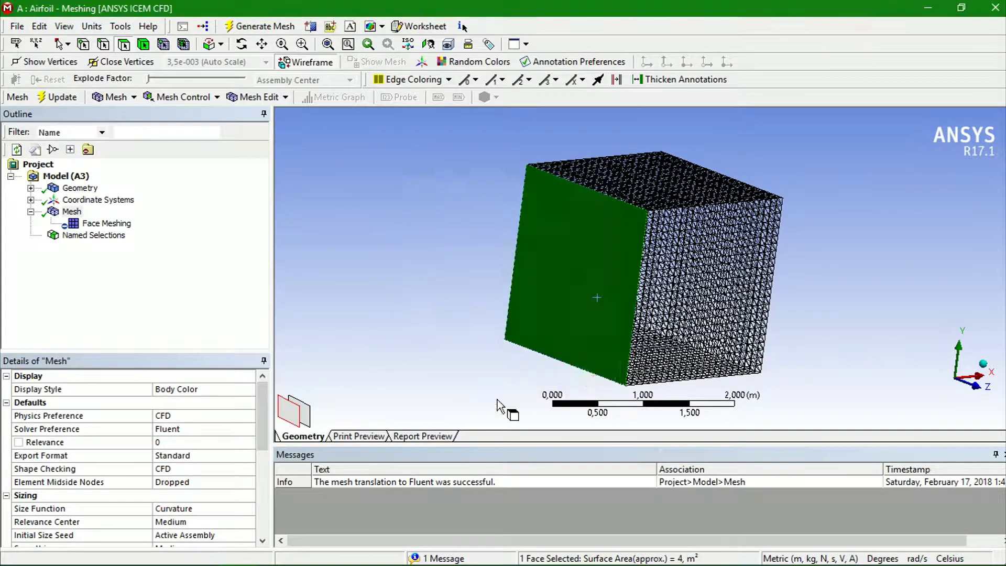
Step: Create a named selection "Outlet" from the box face on the positive X side, opposite the inlet
middle_click_drag(695, 362, 582, 357)
left_click(686, 310)
right_click(685, 309)
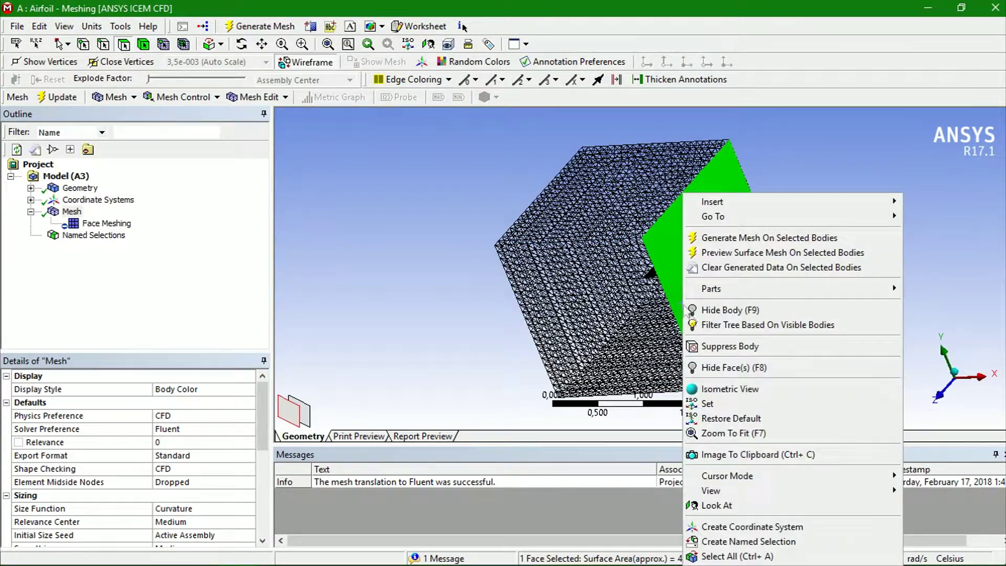
left_click(728, 542)
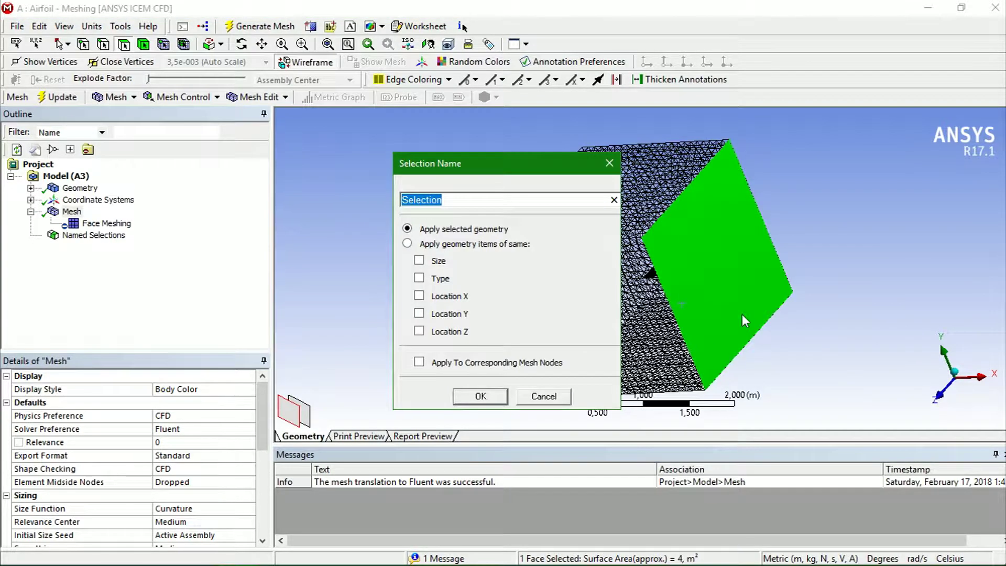
type("Outlet")
left_click(497, 394)
Step: Save the project, return to Workbench and update the Mesh cell of the Airfoil system
middle_click_drag(451, 314, 654, 338)
left_click(18, 26)
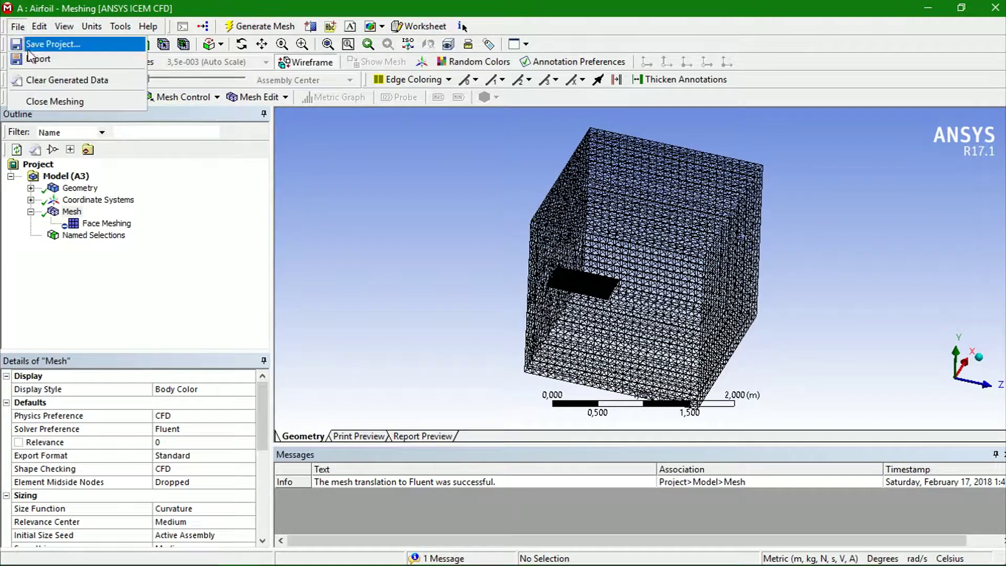
left_click(32, 45)
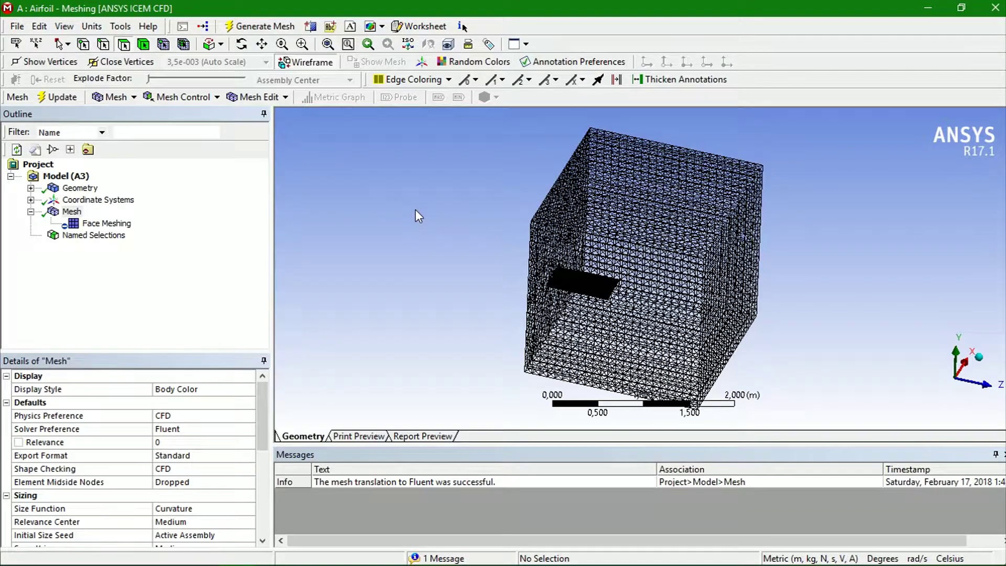
left_click(996, 9)
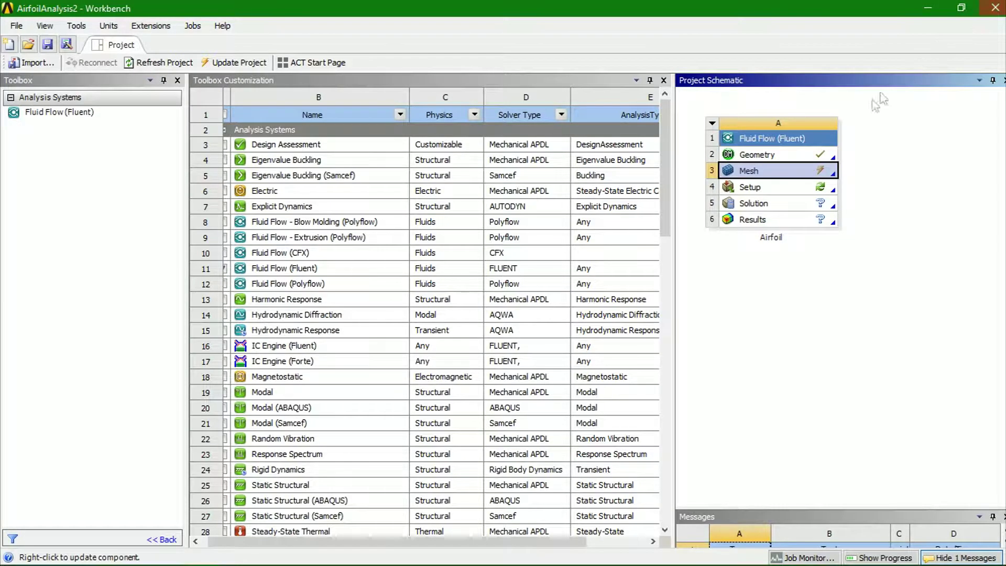
right_click(789, 177)
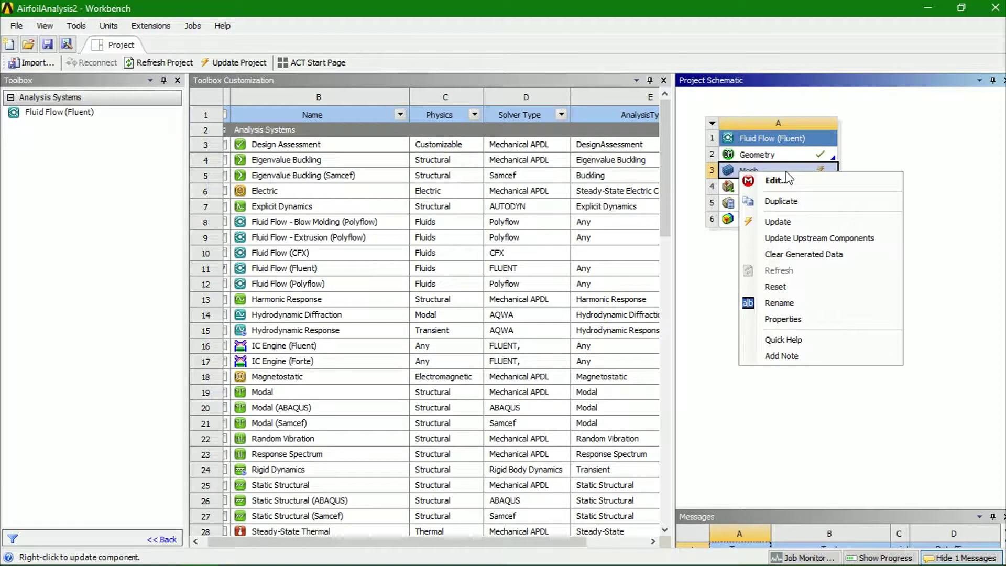
left_click(776, 220)
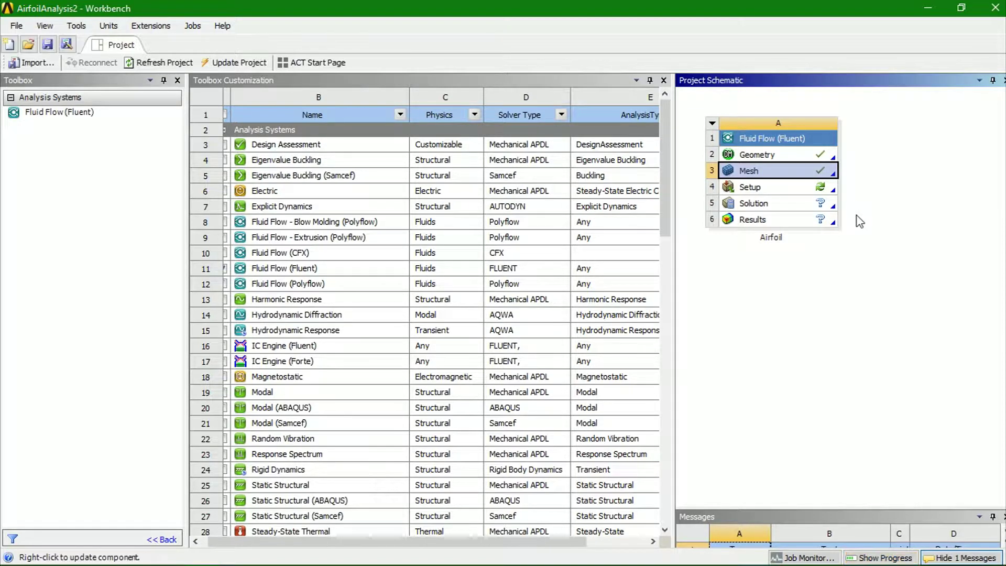
Step: Launch Fluent from the Setup cell with Double Precision and Parallel (Local Machine) processing, increasing the number of solver processes
left_click(787, 192)
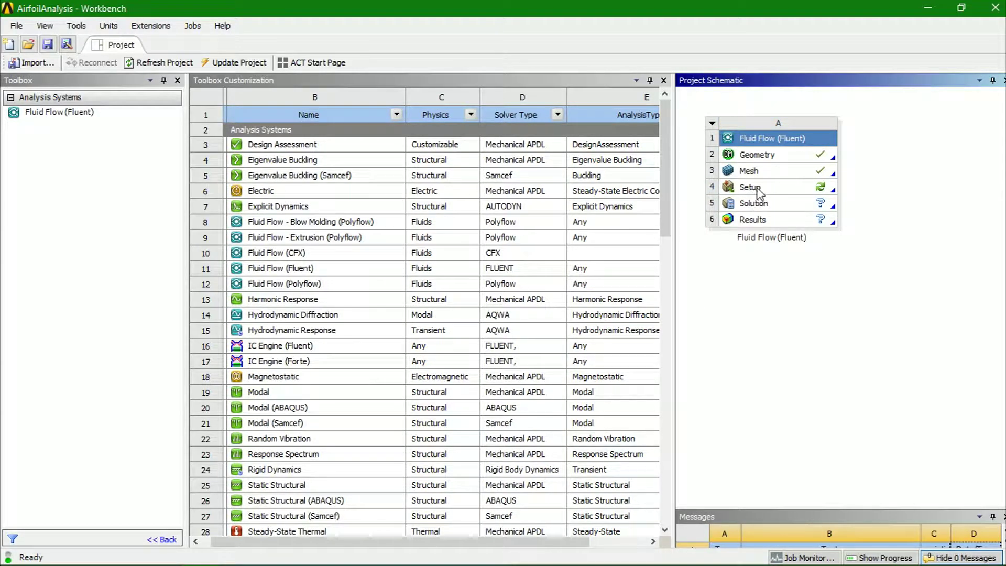
double_click(766, 188)
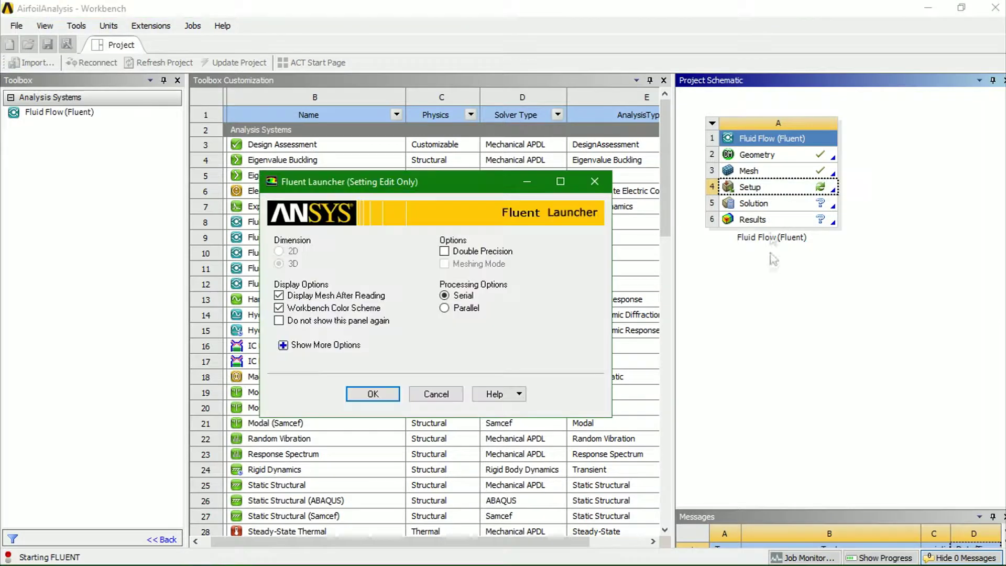
left_click(445, 252)
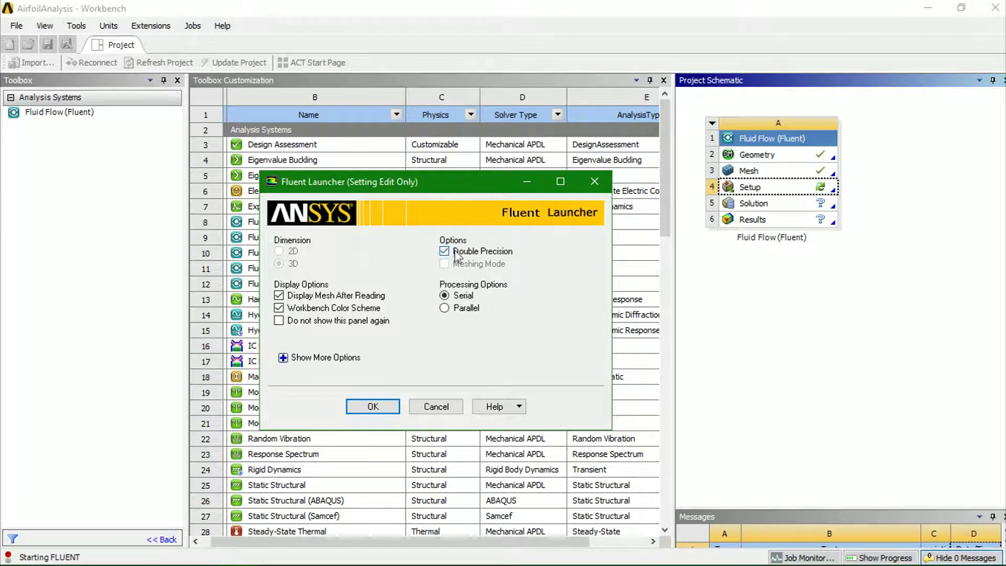
left_click(444, 308)
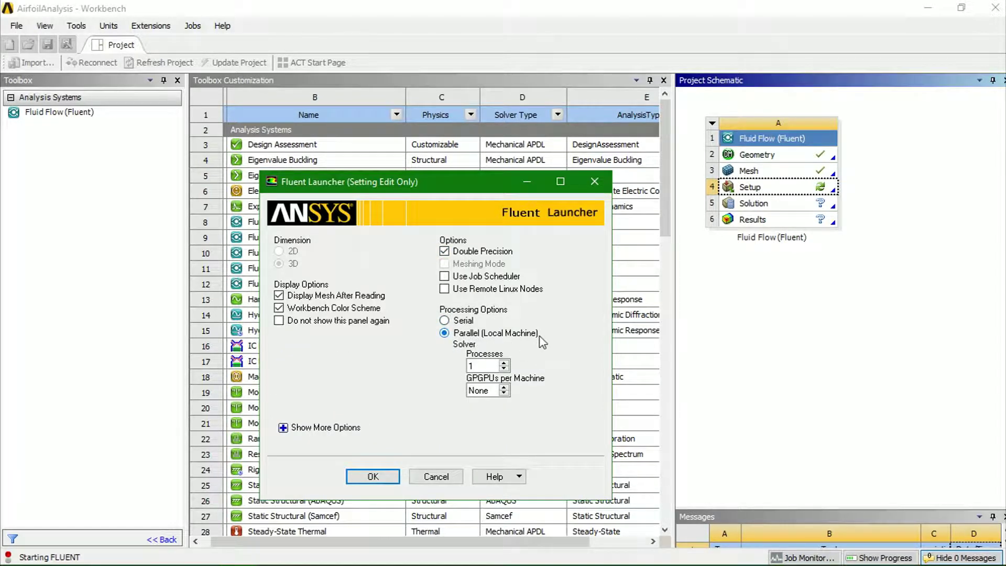
left_click(507, 362)
left_click(373, 477)
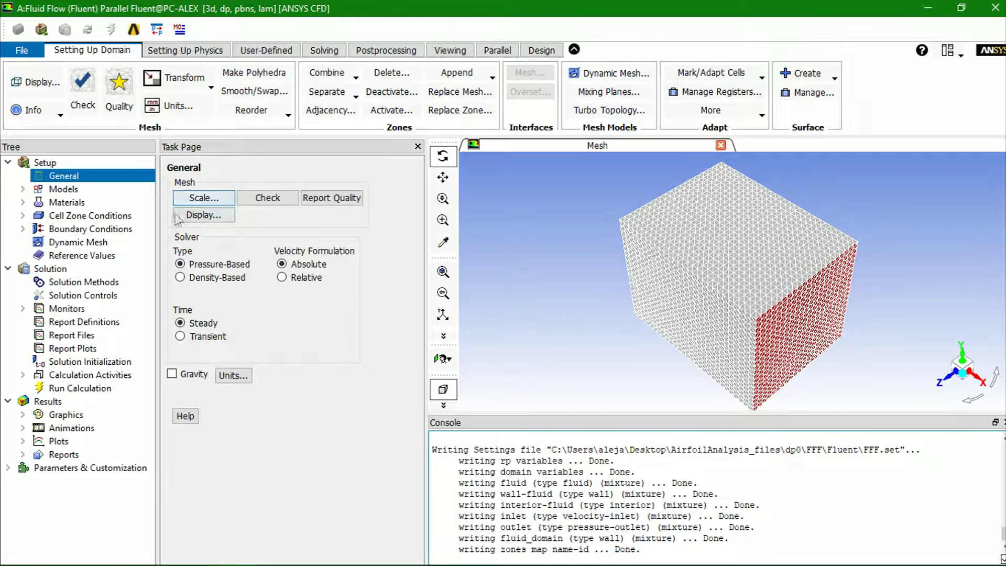
Step: Run the mesh check in Fluent and review its report in the console
left_click(279, 200)
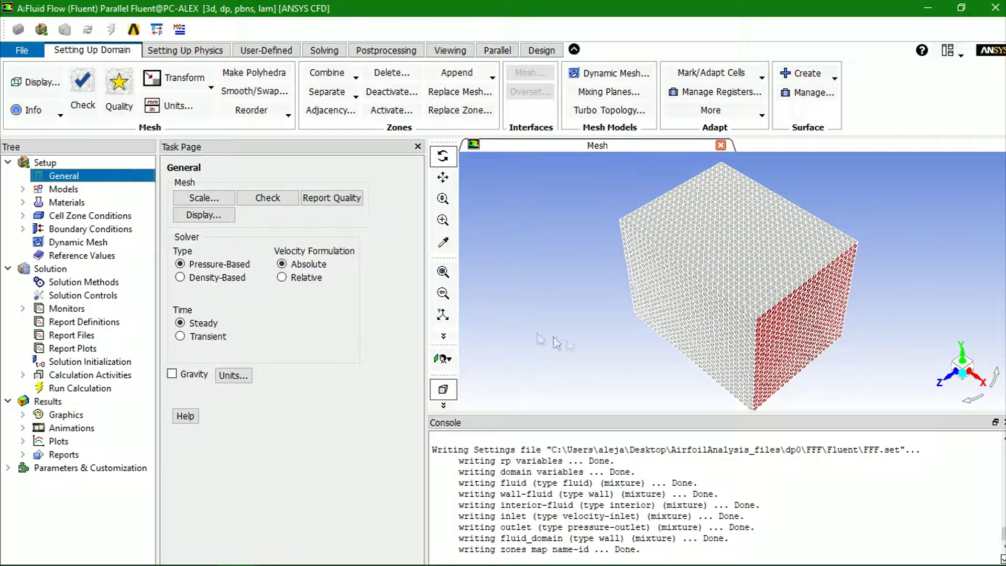
left_click(278, 200)
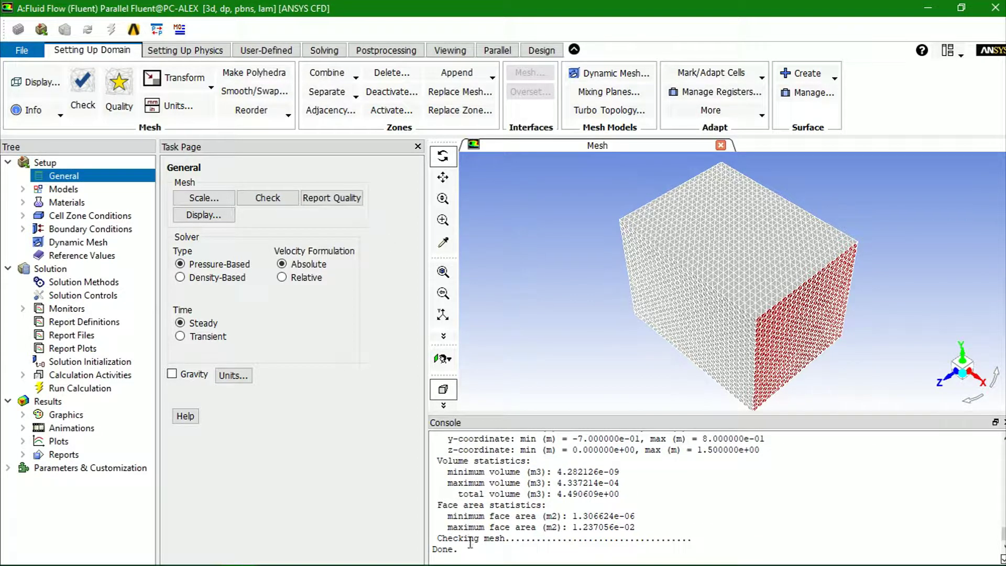
left_click_drag(457, 550, 433, 538)
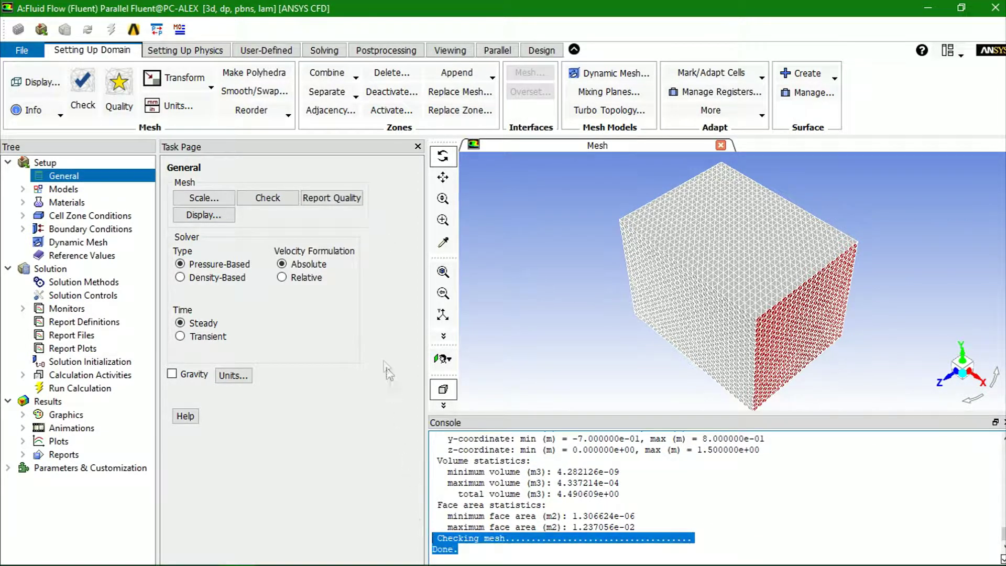
left_click(552, 557)
Step: Enable the Energy Equation in the physics models
left_click(63, 190)
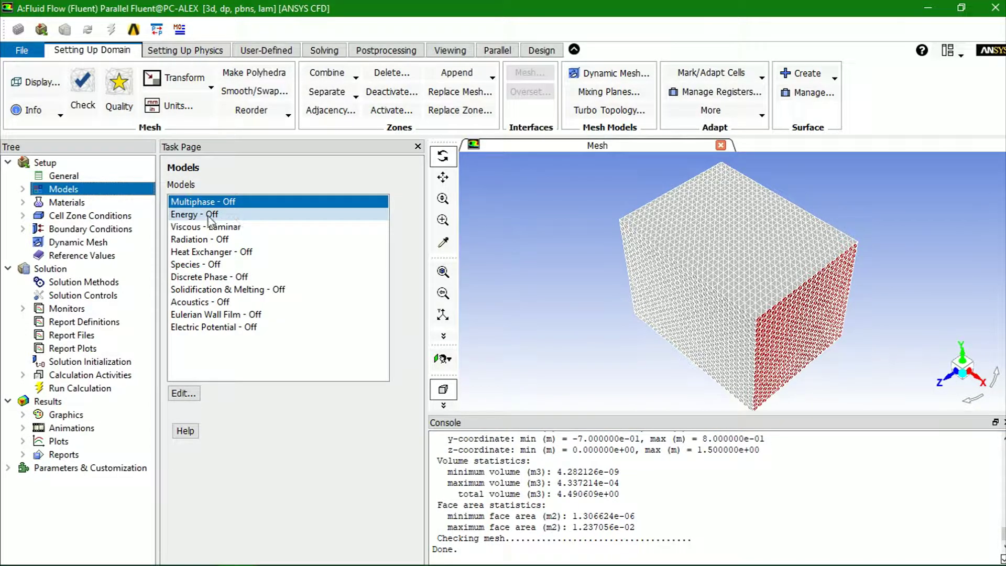
double_click(198, 215)
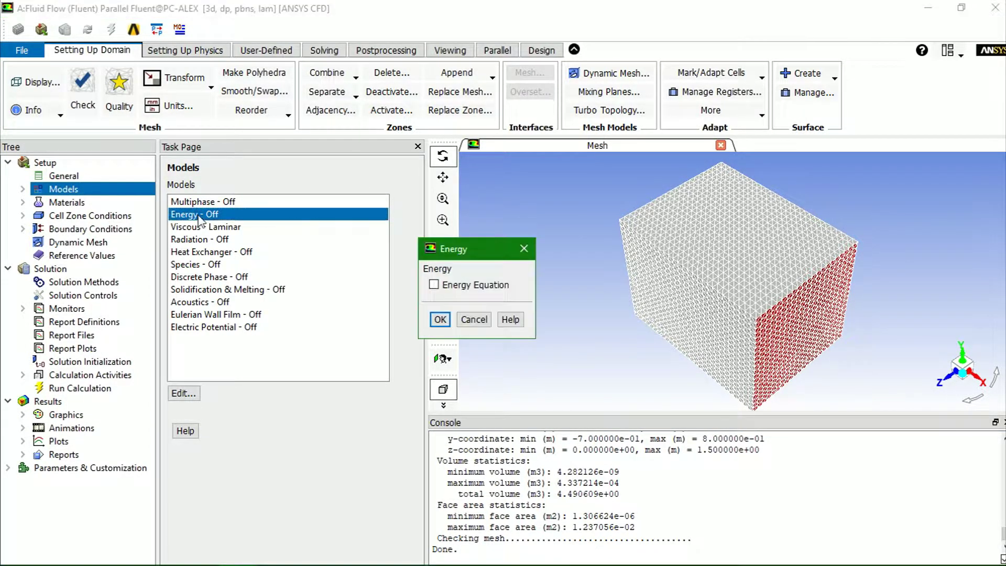
left_click(440, 319)
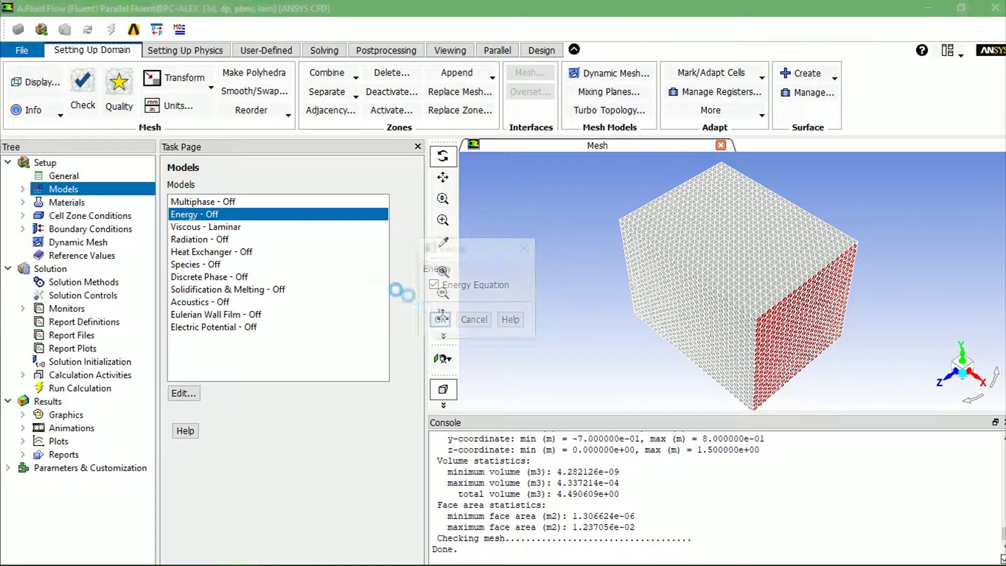
Step: Review the viscous model options and accept Laminar
left_click(205, 229)
double_click(204, 229)
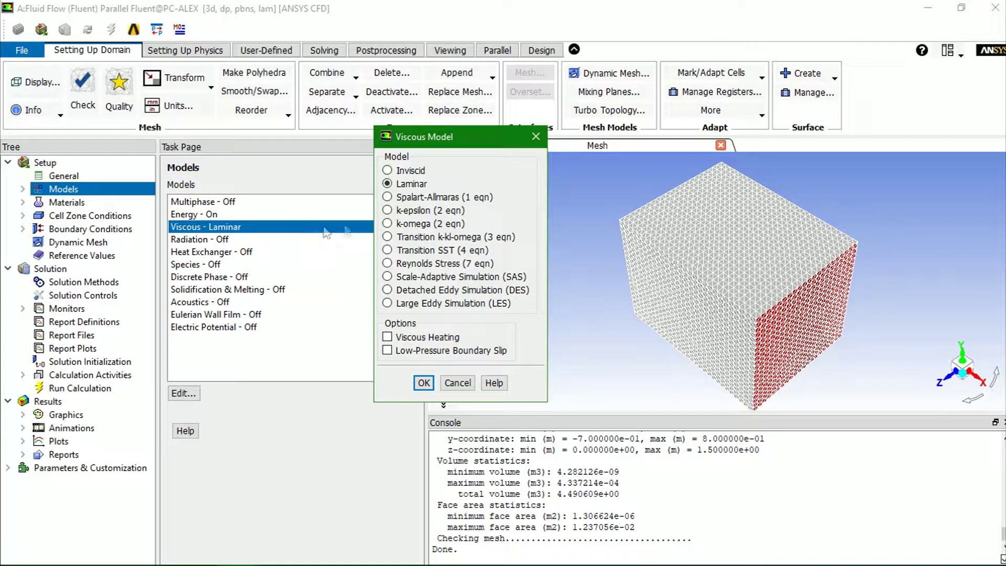
left_click(424, 384)
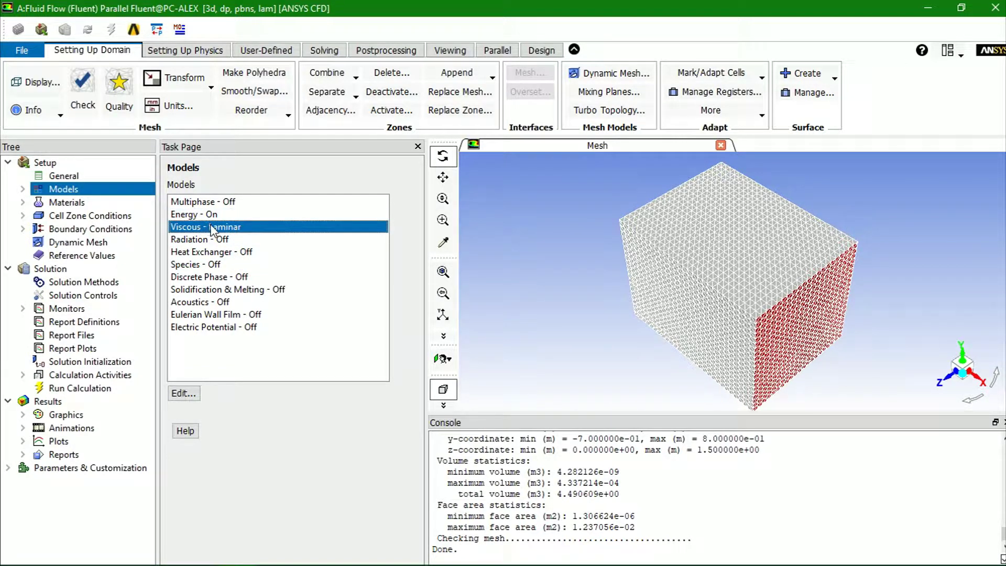
Step: Examine the properties of the fluid material air without changing them
left_click(66, 203)
double_click(185, 214)
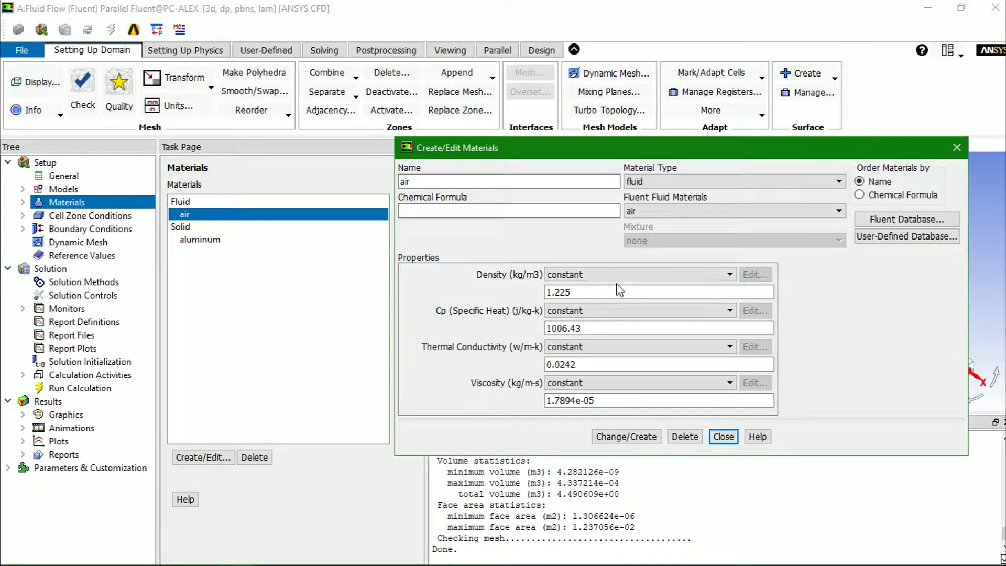
left_click(728, 441)
left_click(956, 149)
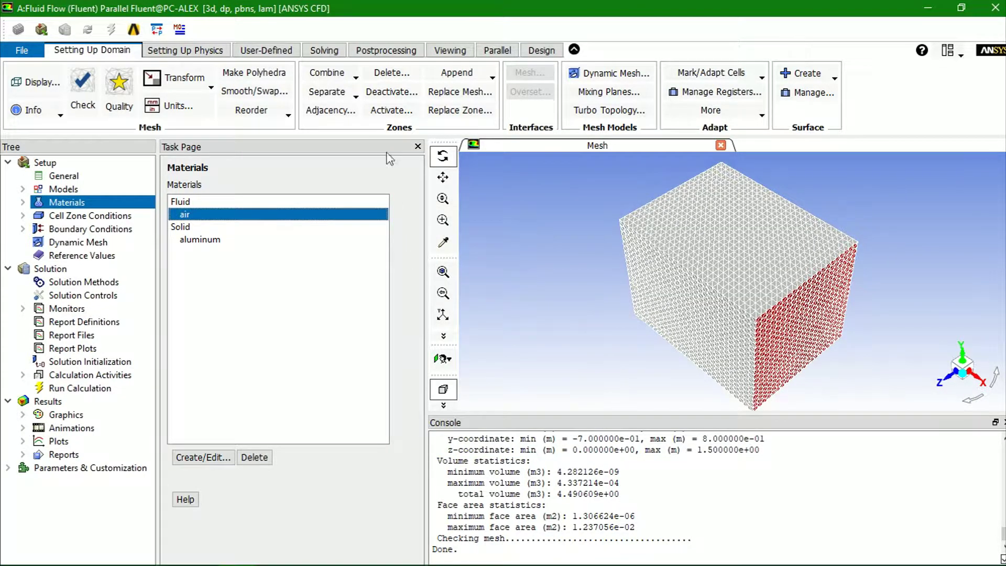
Step: Assign the velocity-inlet type to the inlet boundary zone and open its settings
left_click(87, 217)
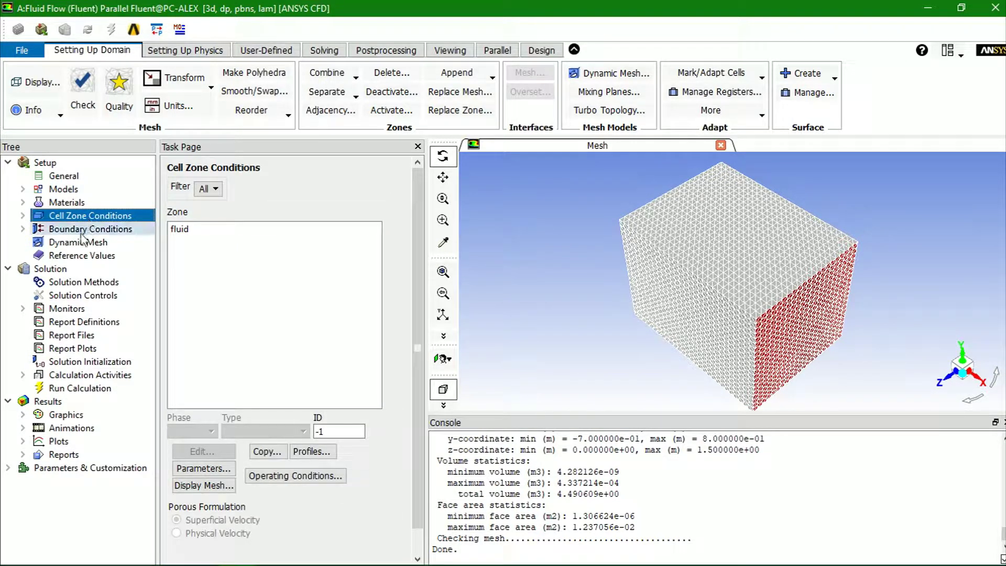
left_click(117, 232)
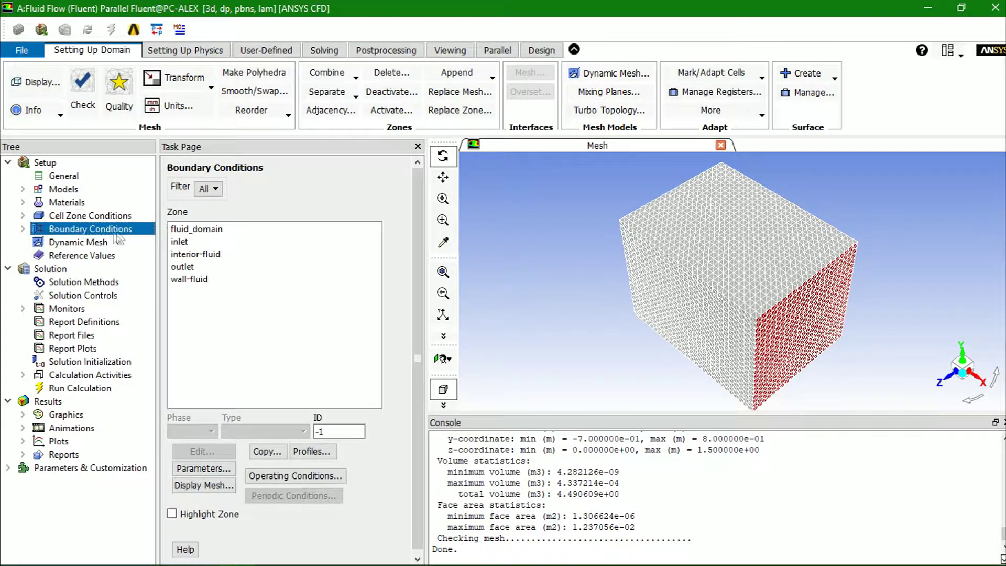
left_click(192, 241)
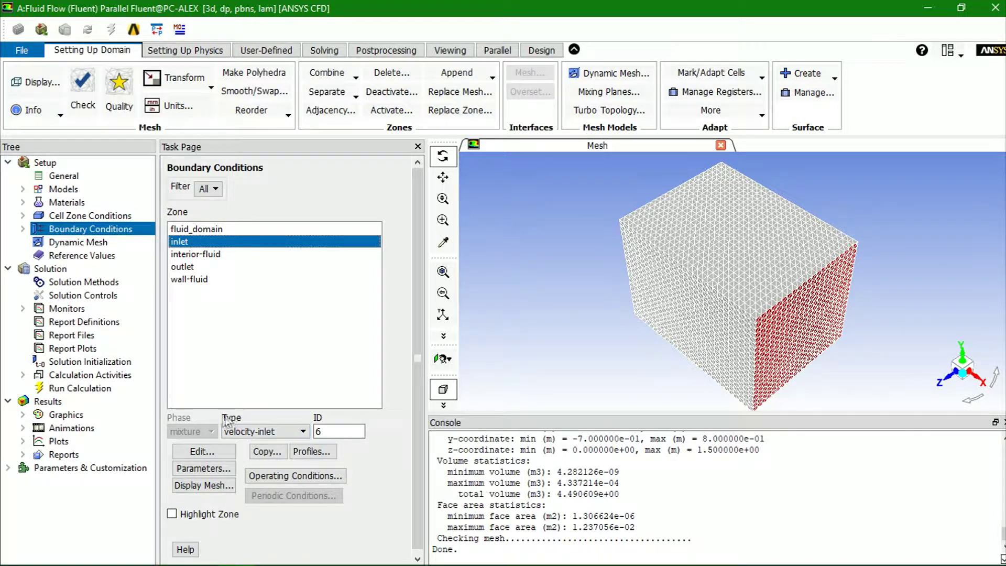
left_click(282, 432)
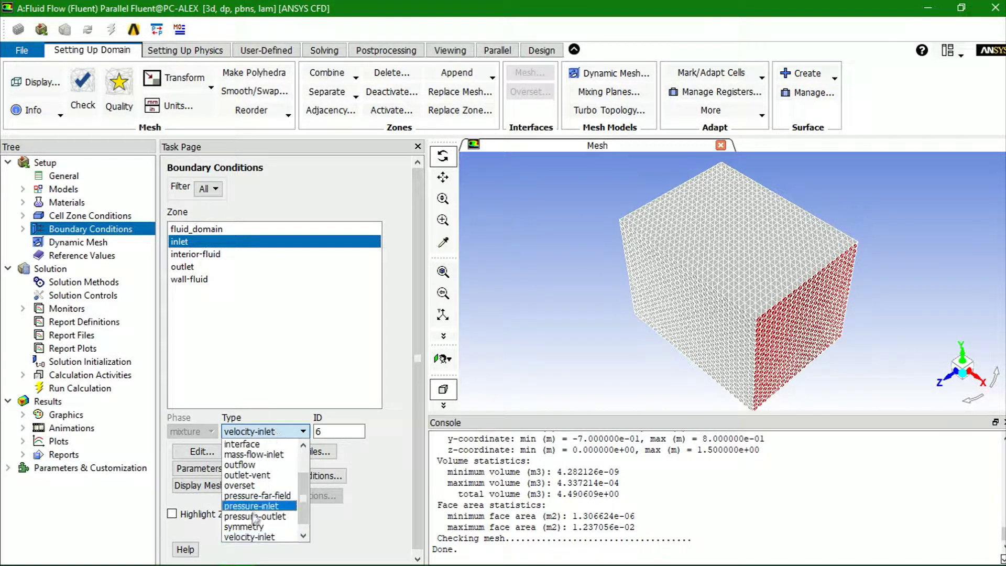
left_click(247, 538)
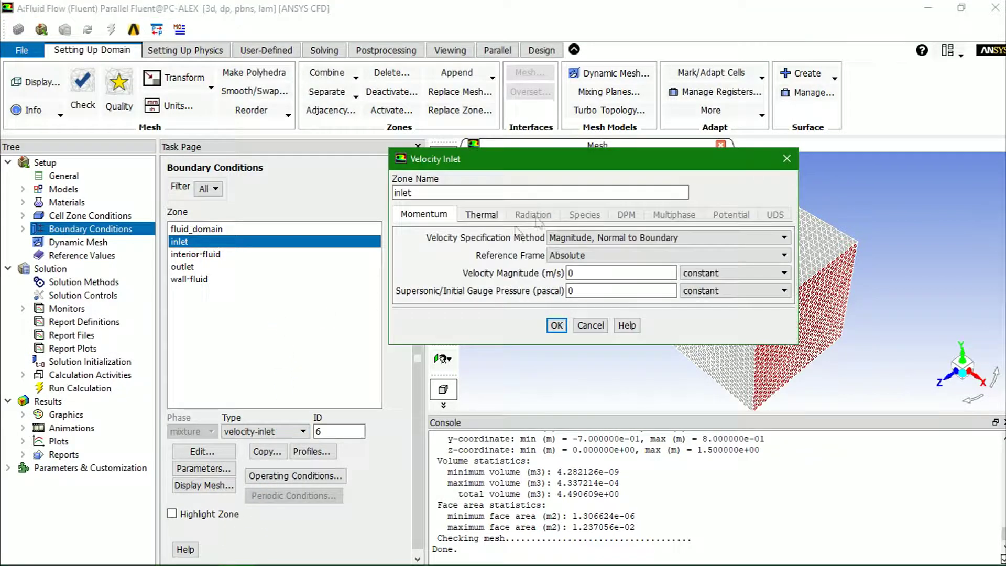
Step: Specify the inlet velocity by Magnitude and Direction with a velocity magnitude of 10 m/s, and accept the settings
left_click(586, 241)
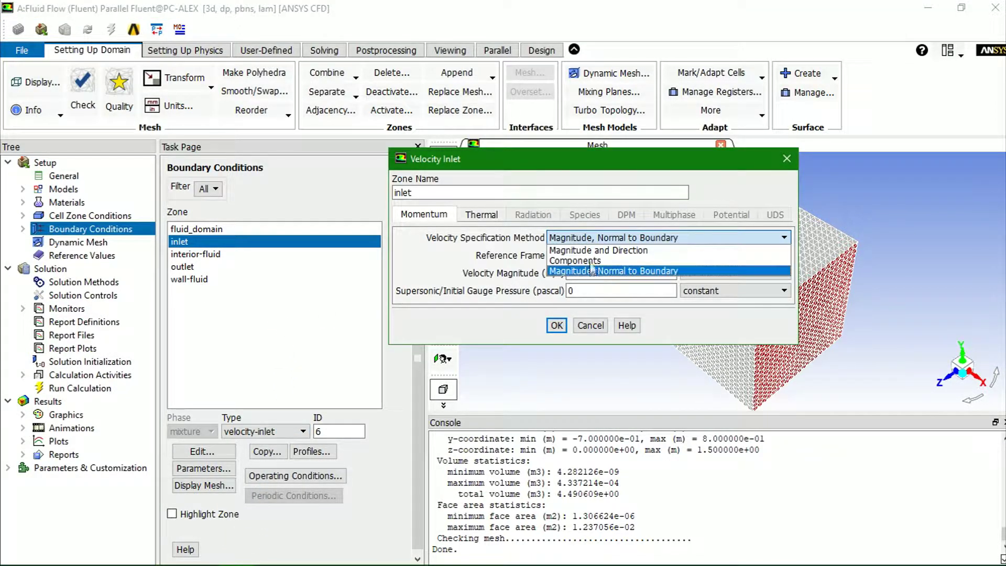
left_click(595, 252)
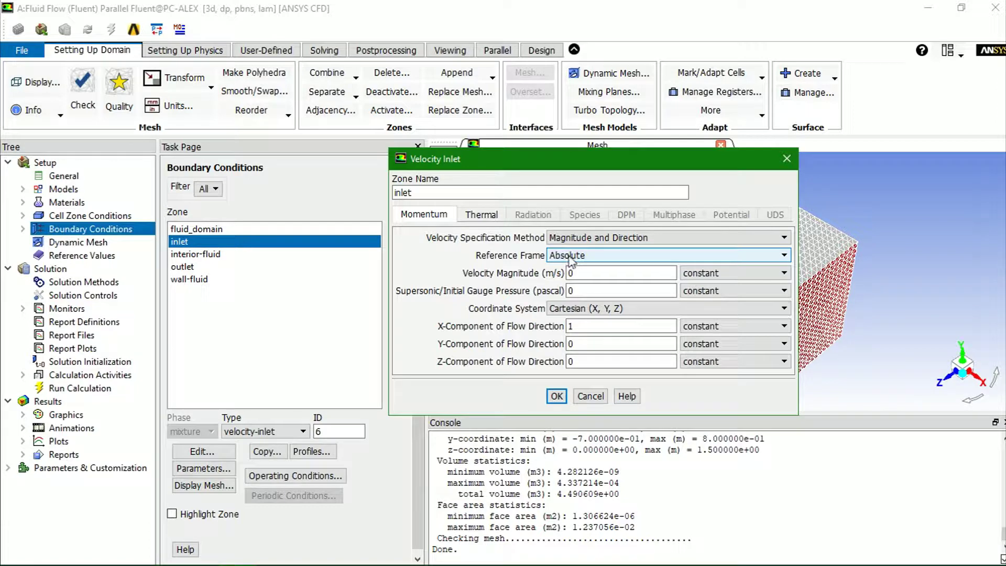
right_click(604, 292)
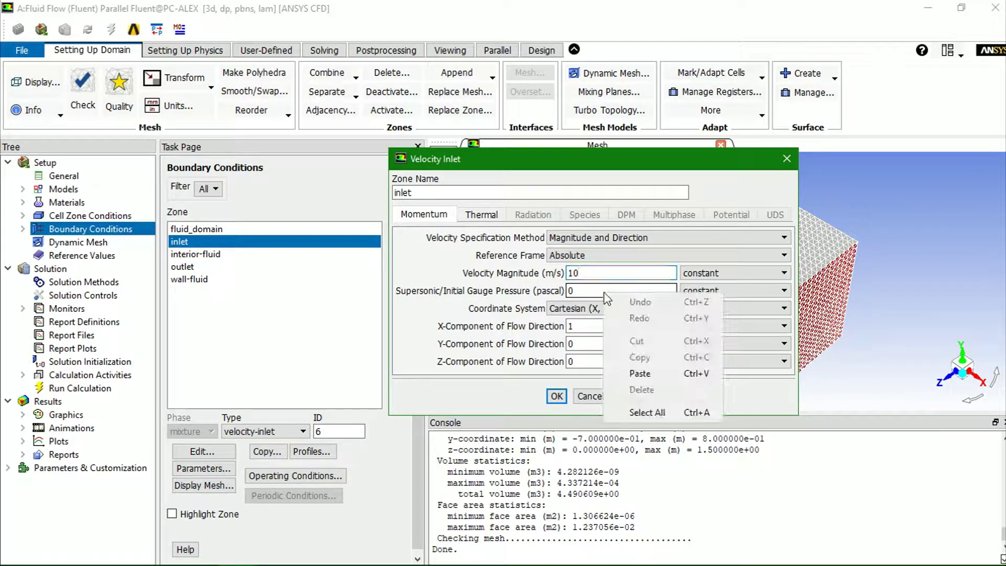
left_click(596, 274)
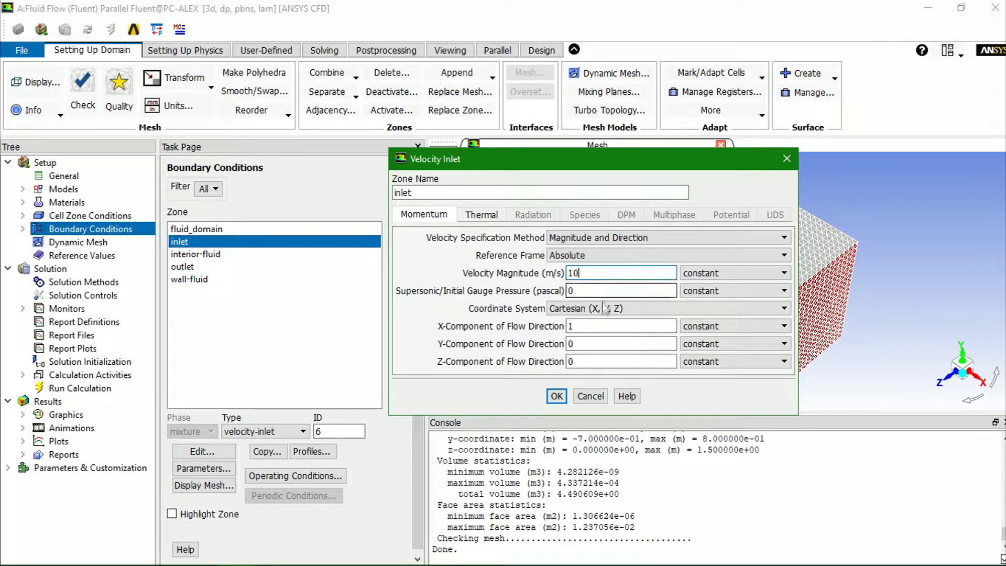
left_click(557, 396)
Step: Assign the pressure-outlet type to the outlet boundary zone and accept its default settings
left_click(189, 267)
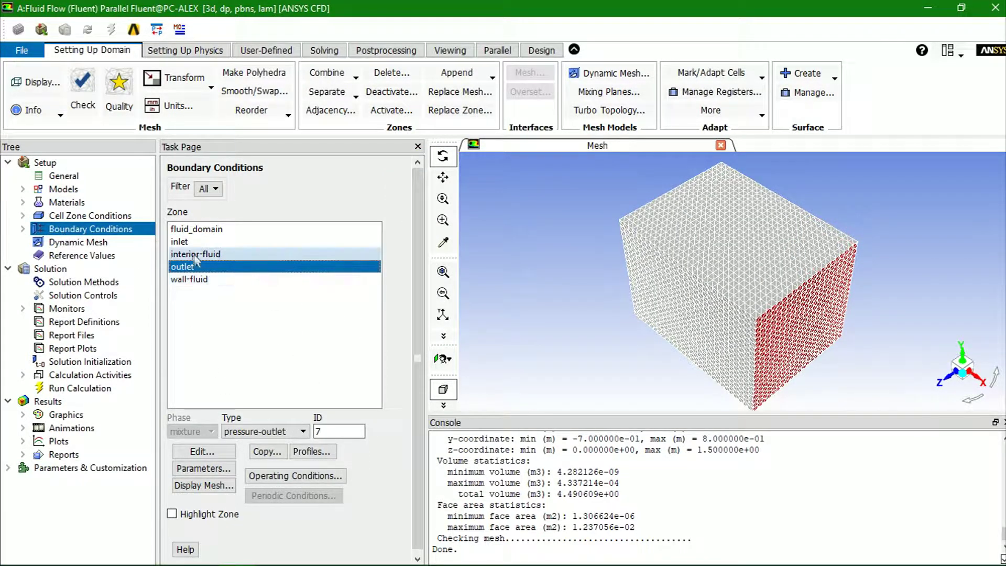
left_click(245, 432)
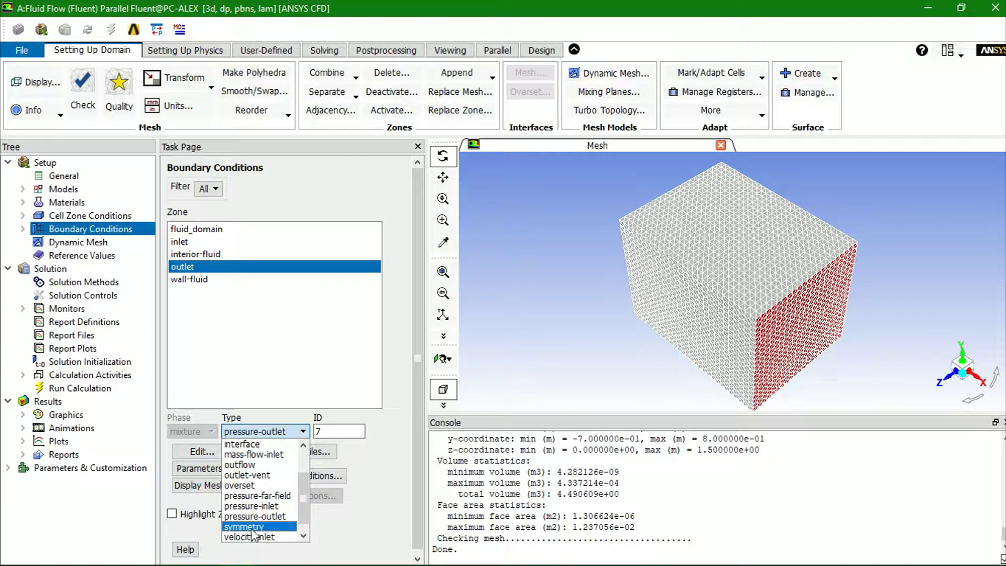
left_click(303, 430)
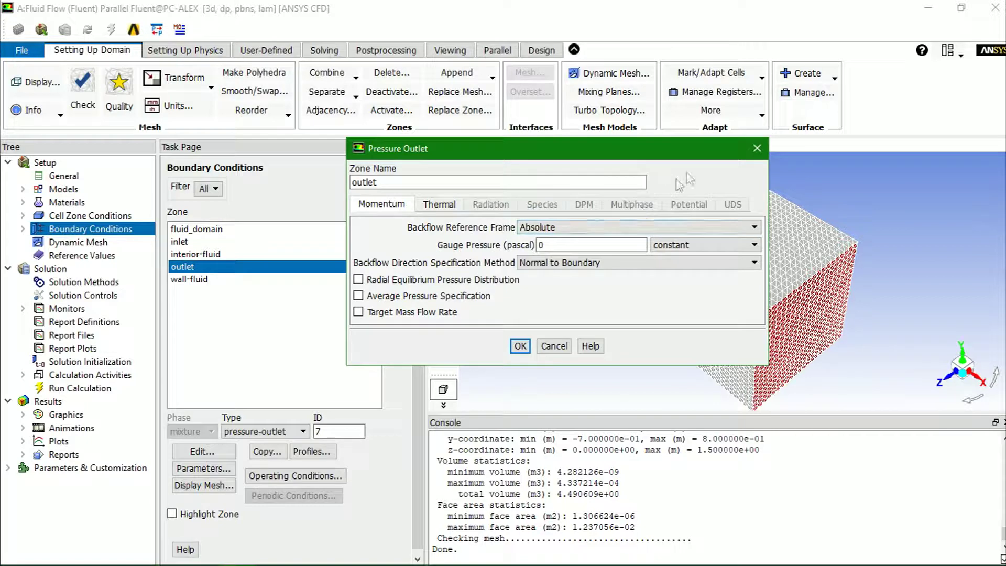
left_click(521, 347)
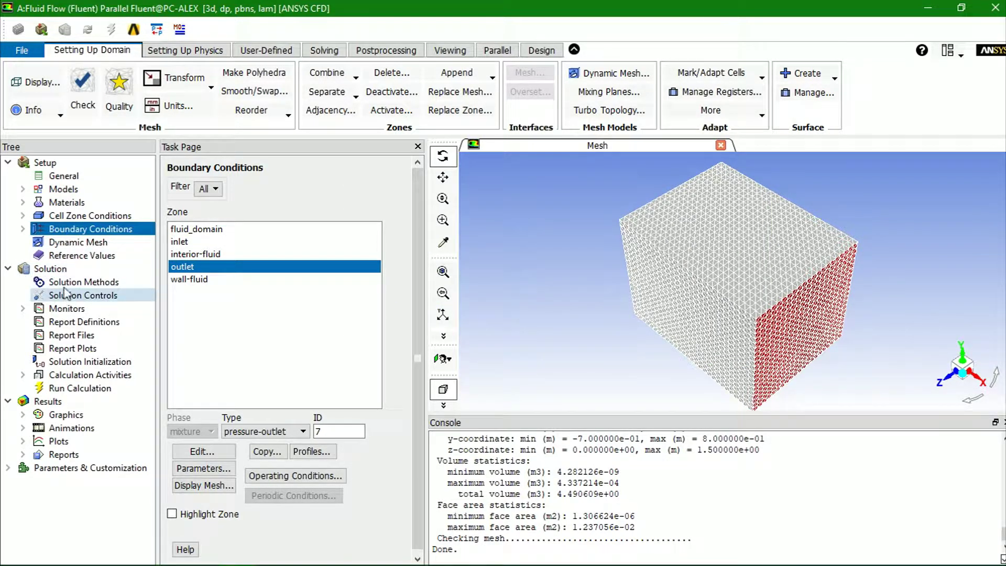
Step: Set the residual monitors' absolute criteria to 0.00001 for continuity, x-velocity, y-velocity and z-velocity
left_click(66, 309)
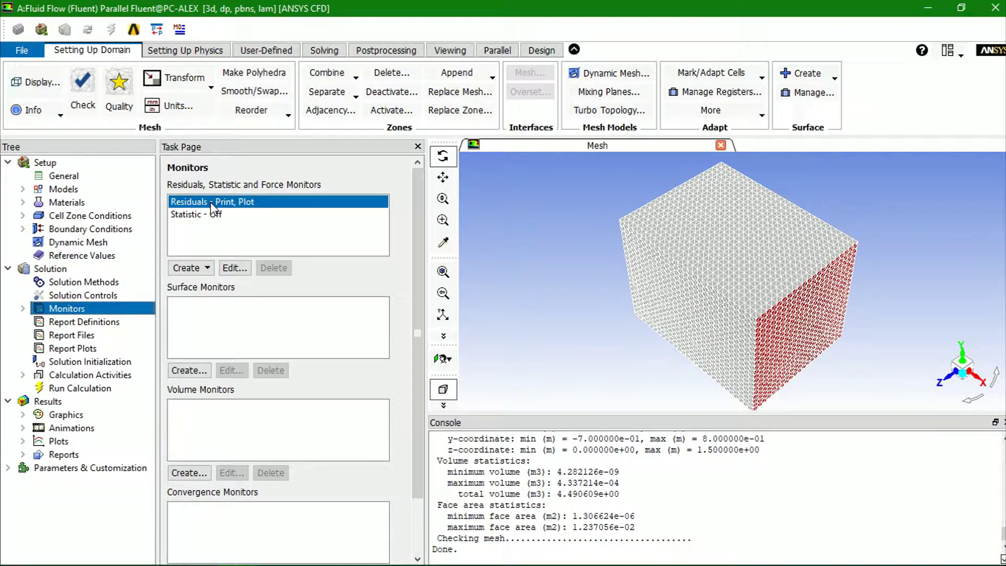
left_click(235, 268)
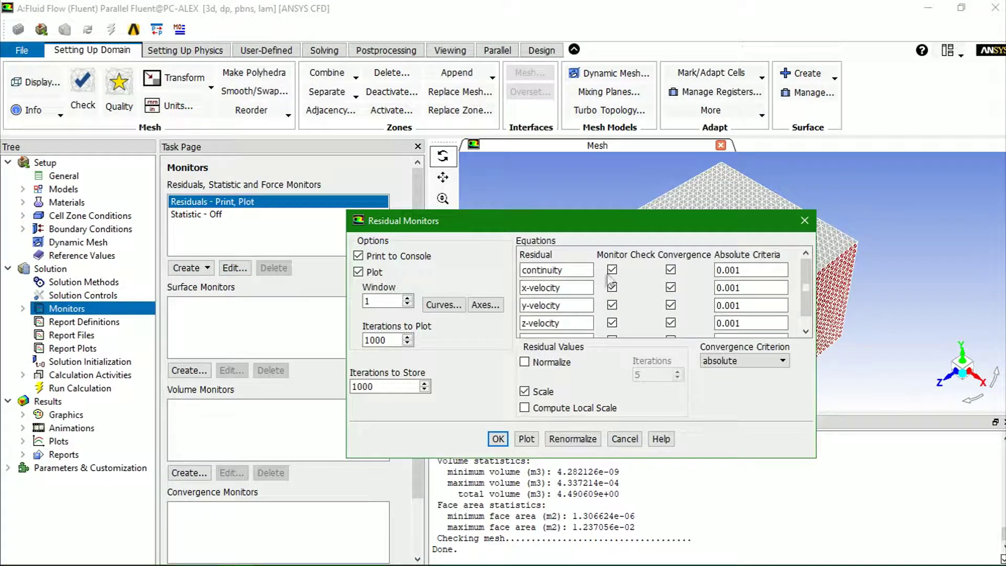
left_click(733, 270)
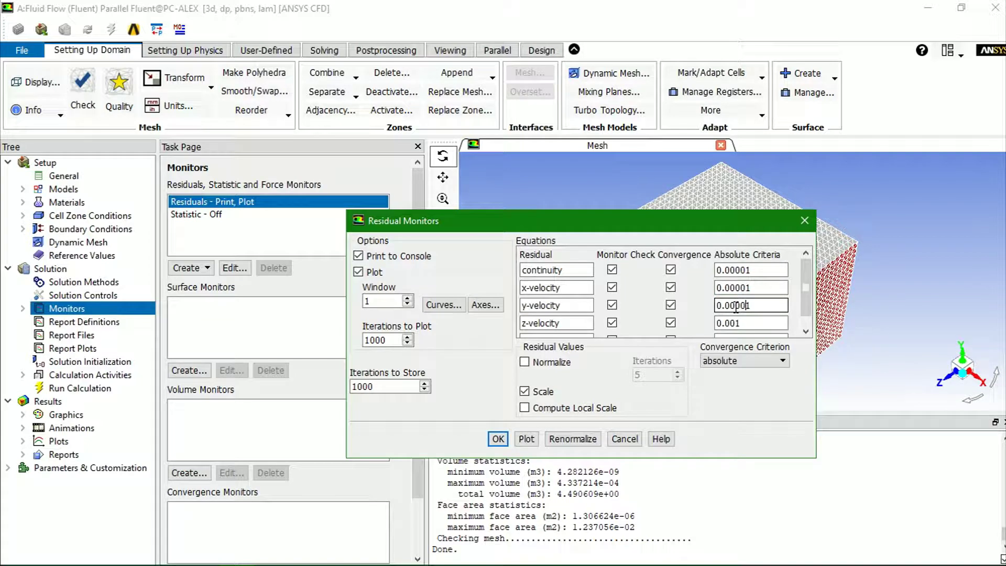
left_click(745, 306)
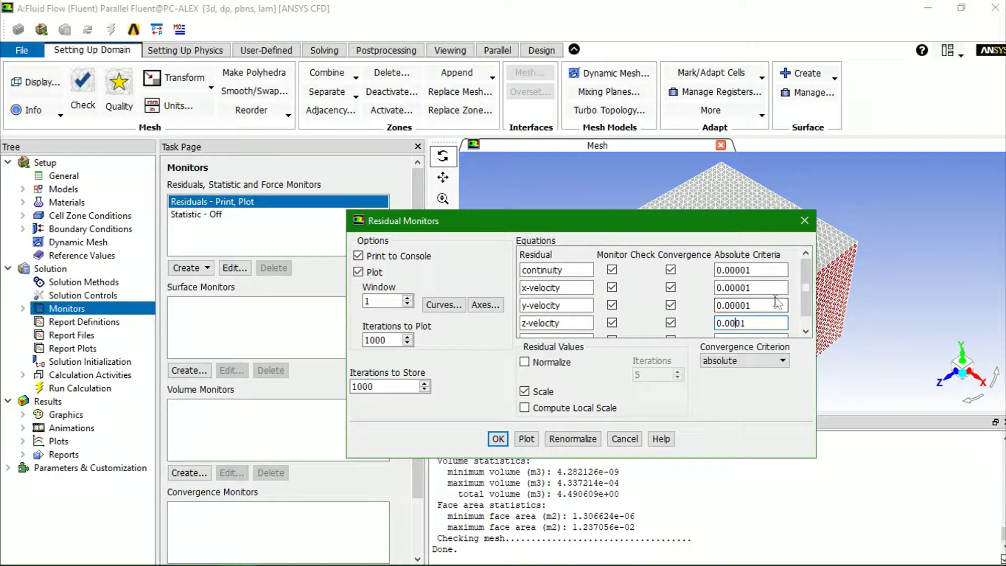
left_click(806, 331)
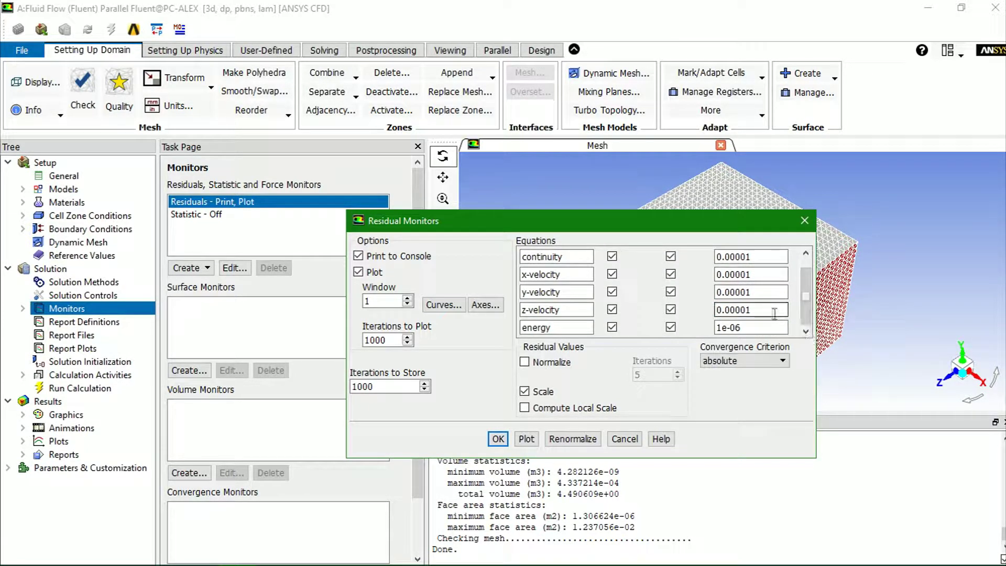
left_click(499, 439)
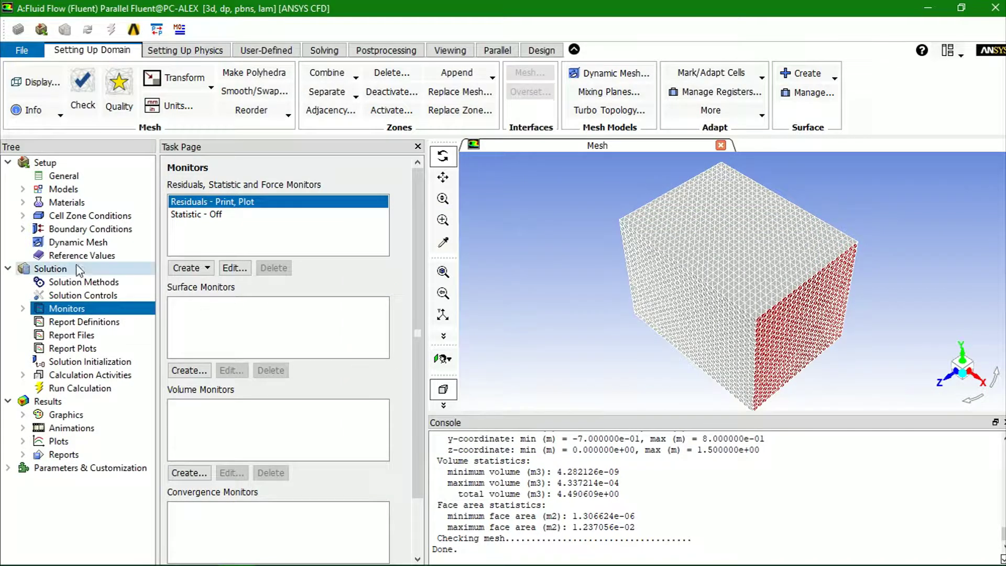
Step: Initialize the solution with Standard Initialization, computing the initial values from the inlet
left_click(84, 361)
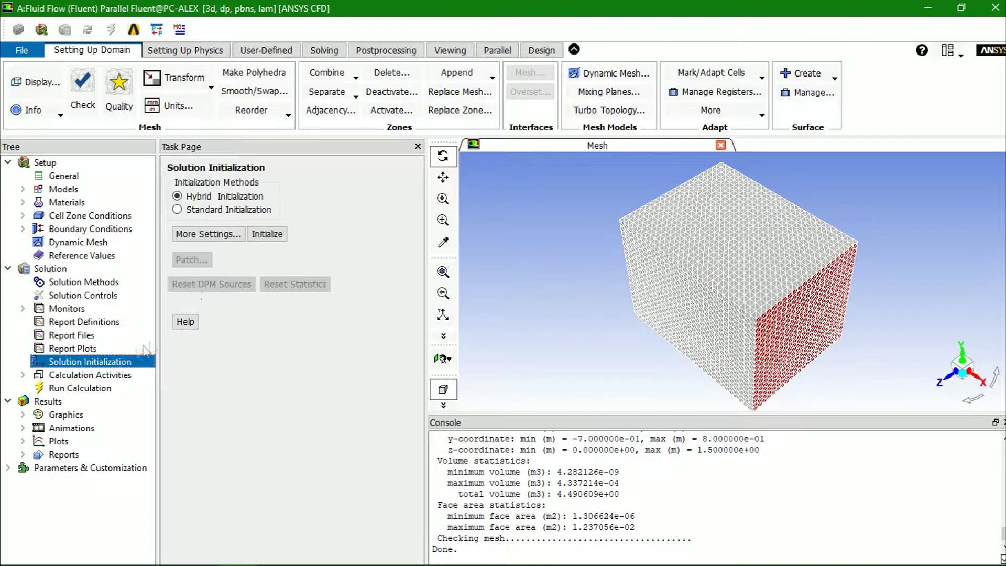
left_click(180, 210)
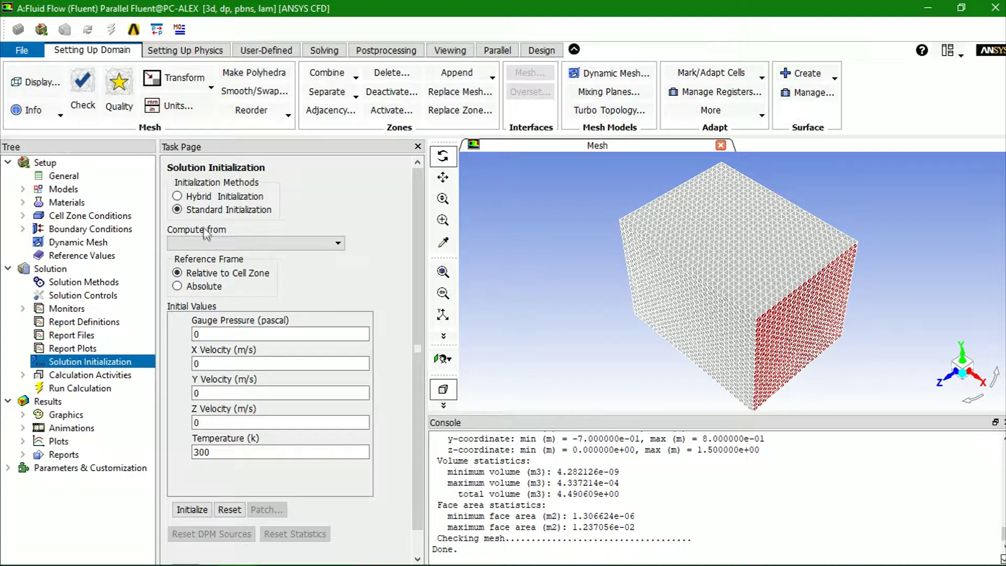
left_click(224, 245)
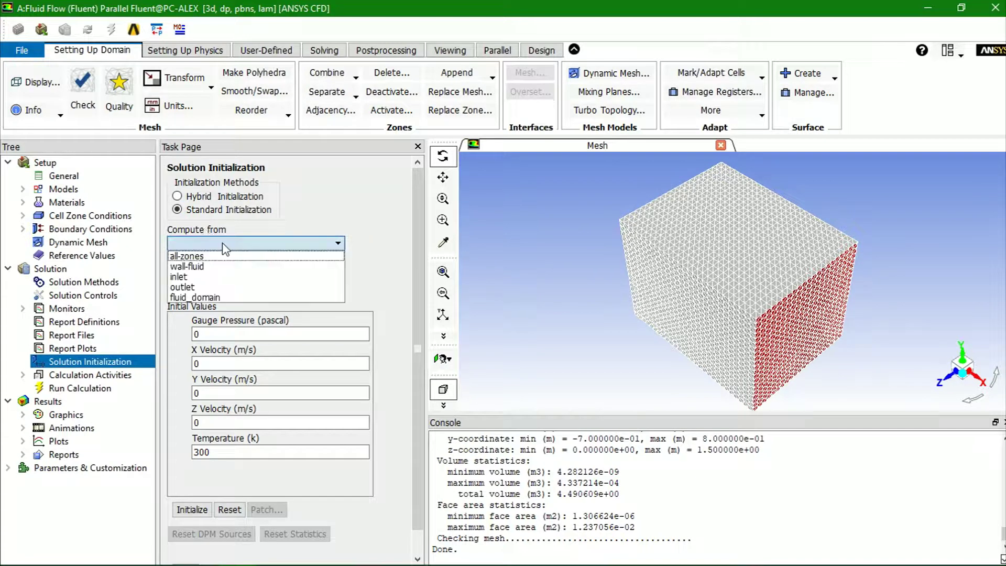
left_click(204, 276)
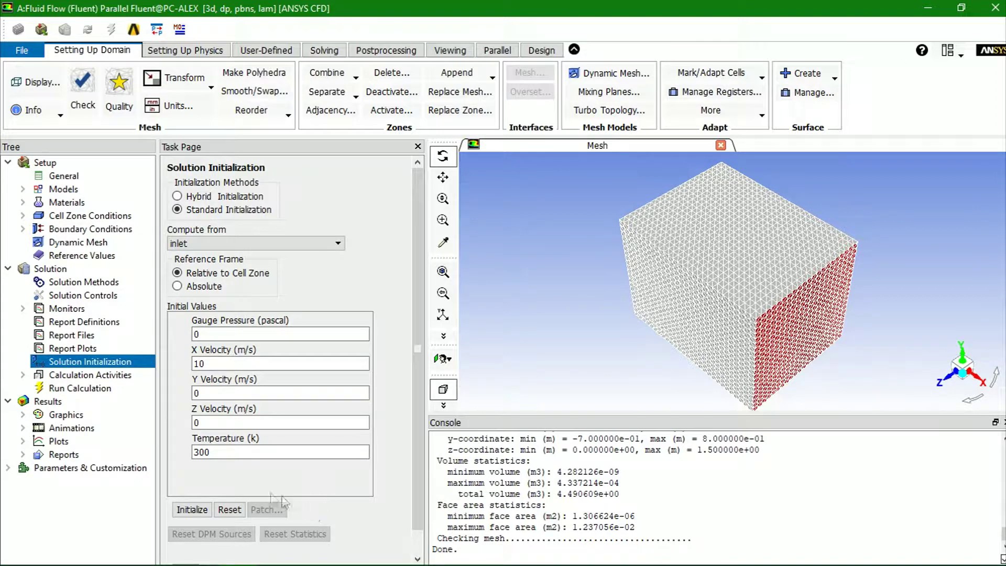
left_click(192, 509)
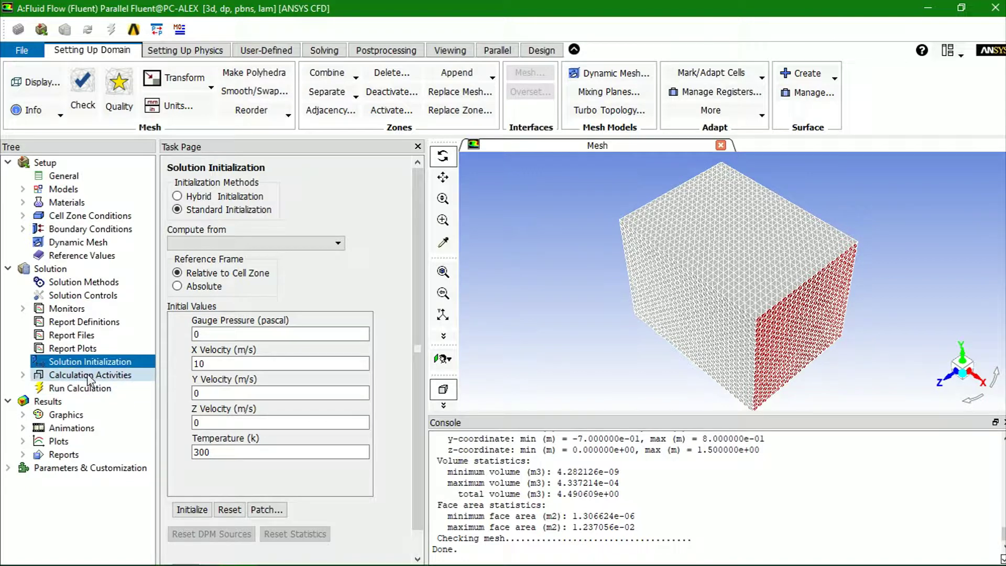
Step: Set the number of iterations to 500 and run the calculation
left_click(89, 377)
left_click(88, 389)
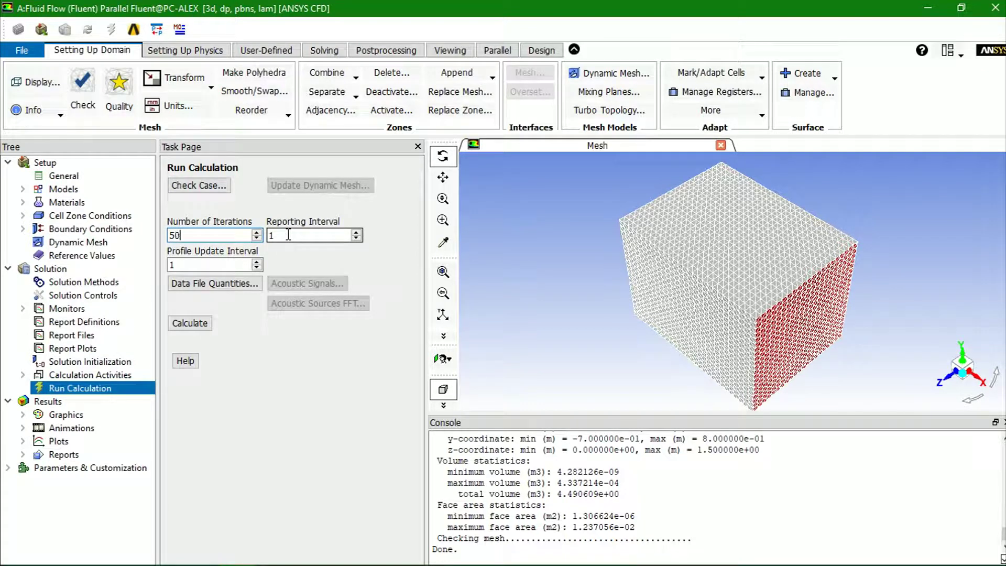
left_click(193, 323)
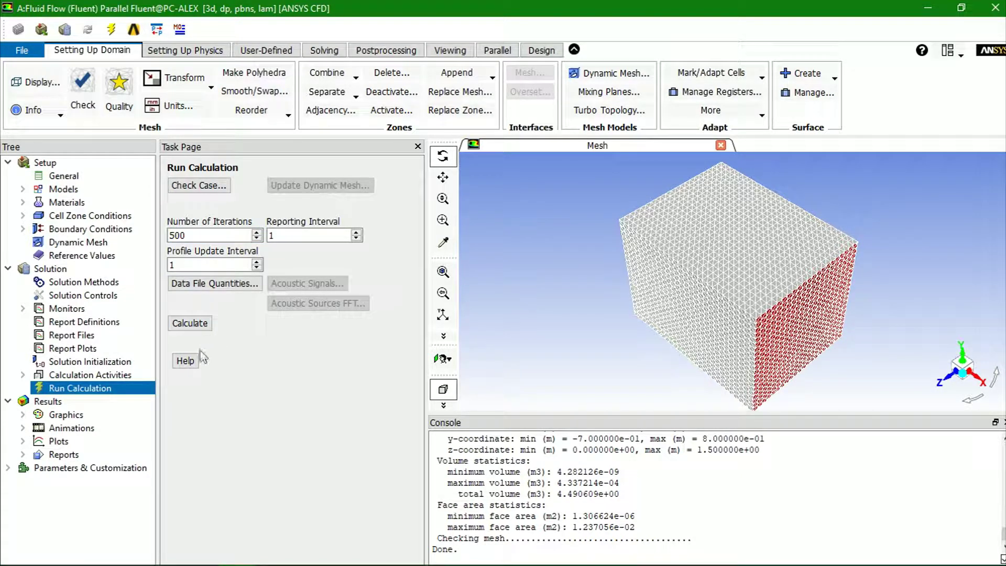
left_click(197, 321)
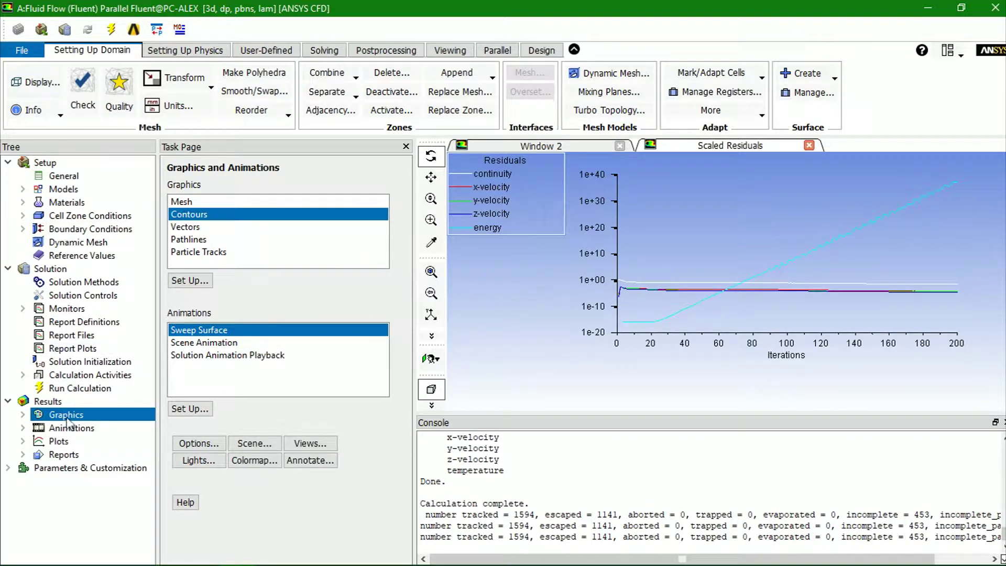
Step: Display filled contours of static pressure on the wall-fluid surface in Window 2 and fit the plot to the window
left_click(50, 406)
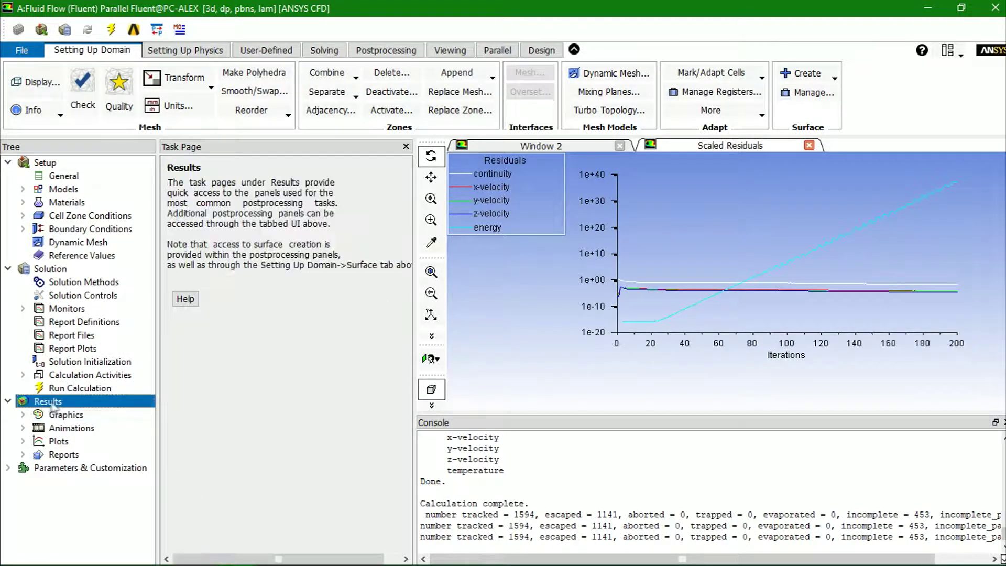
left_click(65, 414)
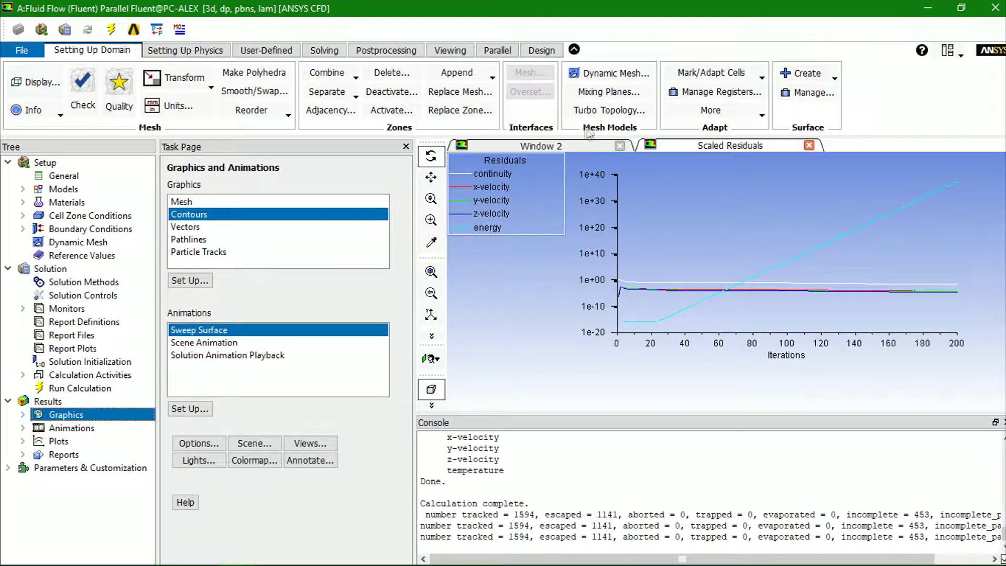
left_click(539, 147)
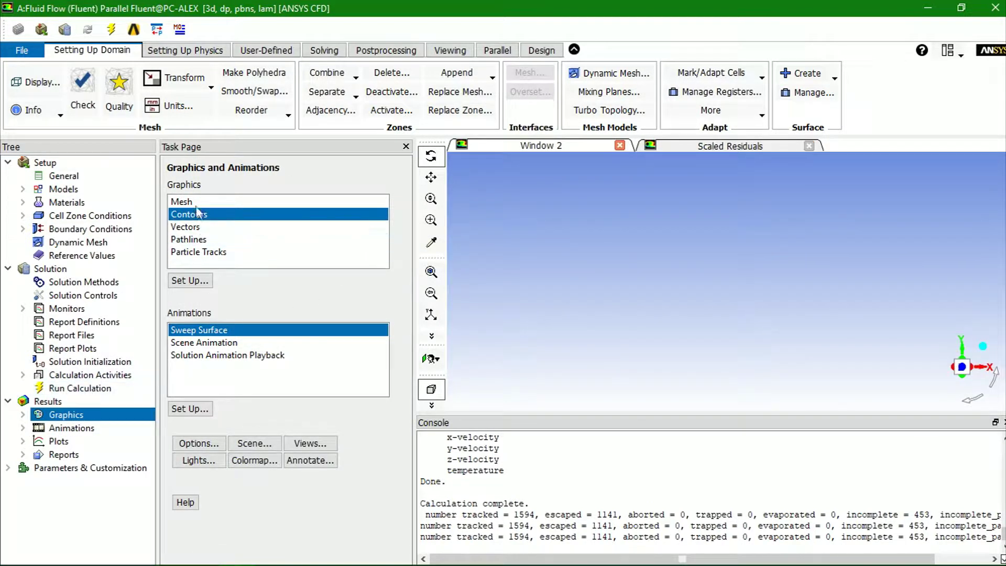
double_click(196, 217)
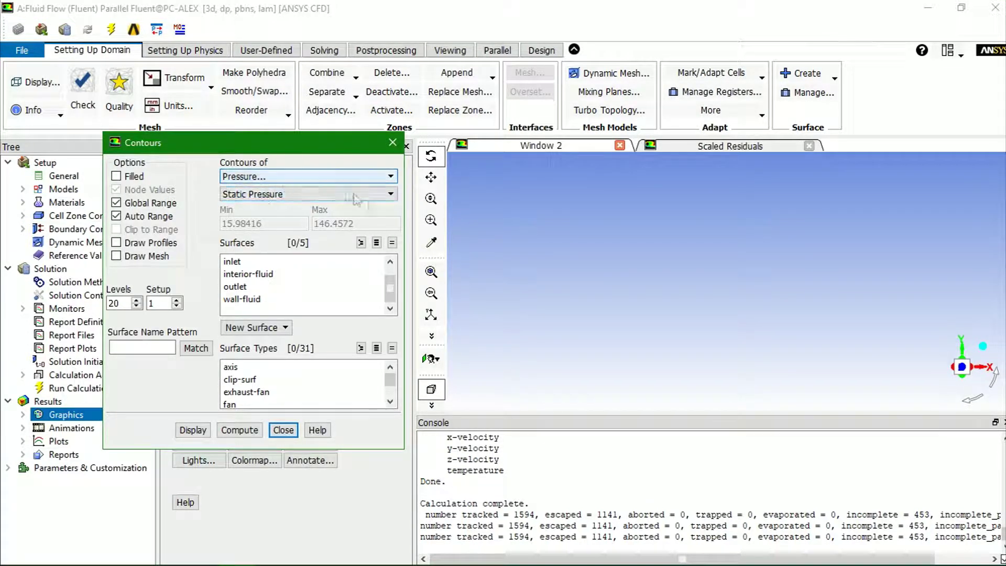
left_click(258, 300)
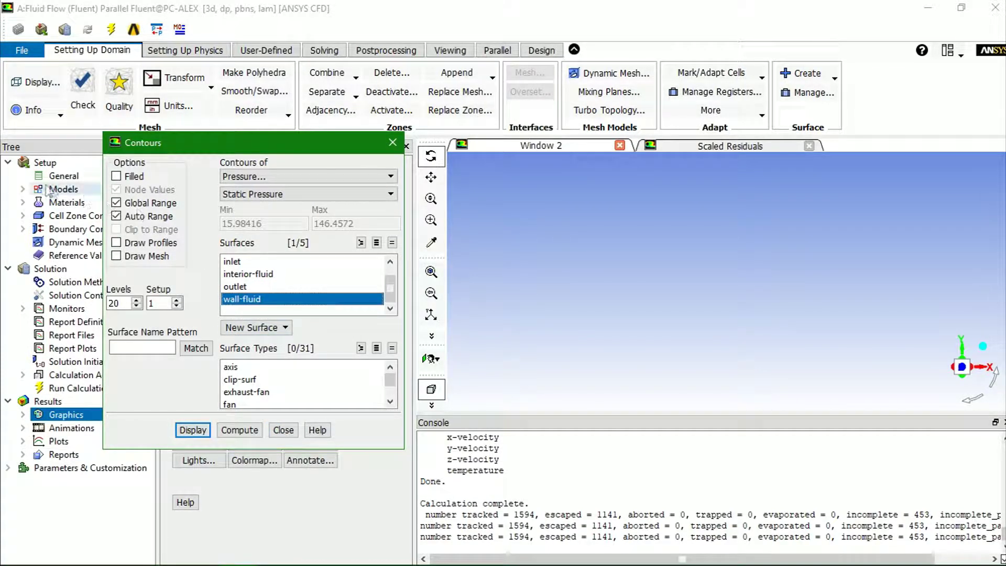
left_click(120, 177)
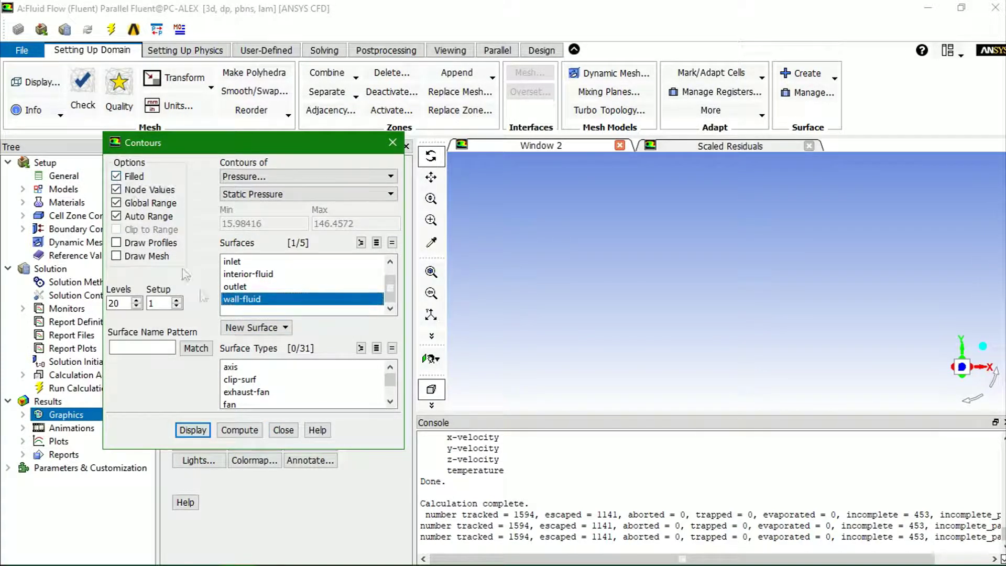
left_click(193, 429)
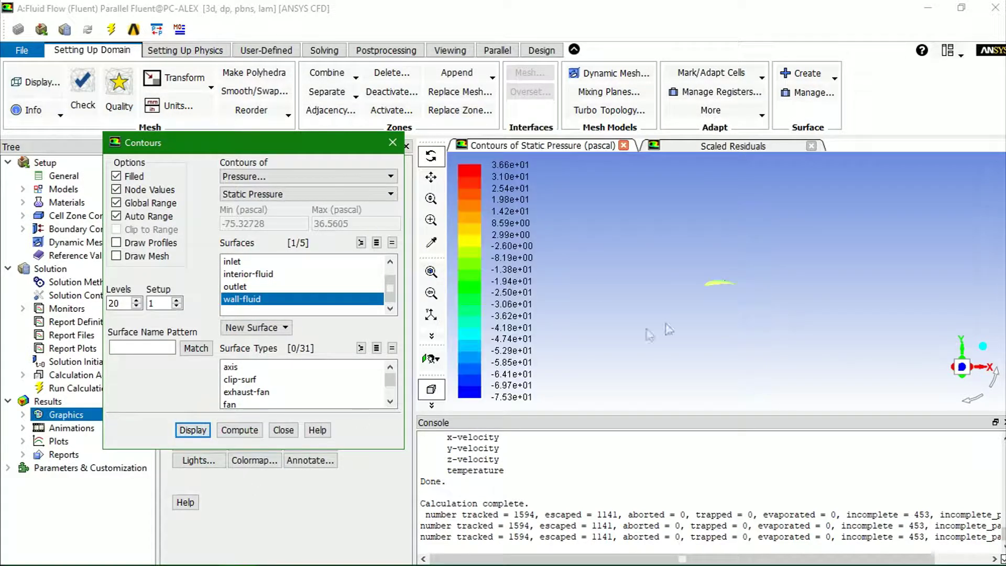
left_click(431, 272)
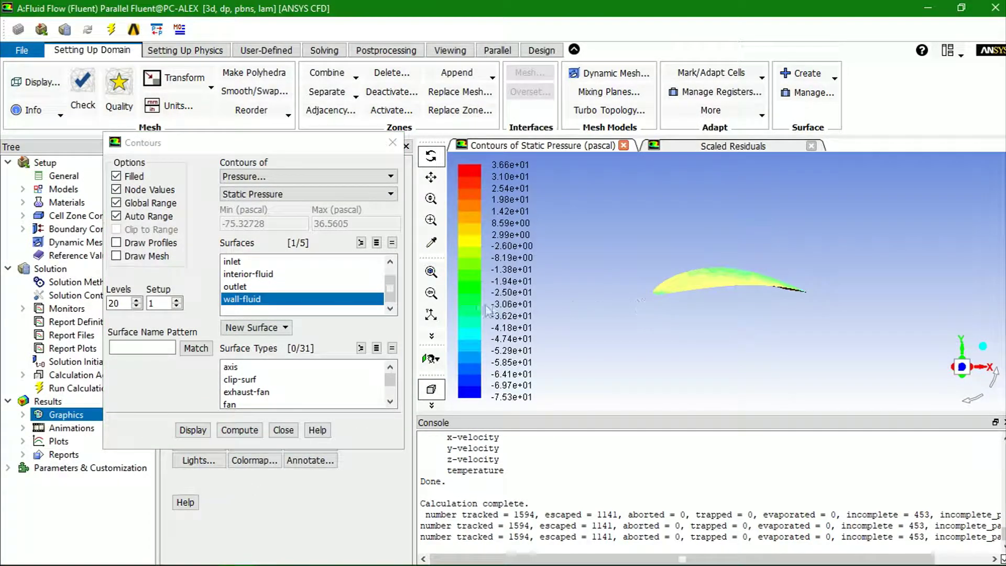
Step: Display filled contours of dynamic pressure on the wall-fluid surface, inspect the airfoil and close the contour settings
left_click_drag(723, 298, 730, 320)
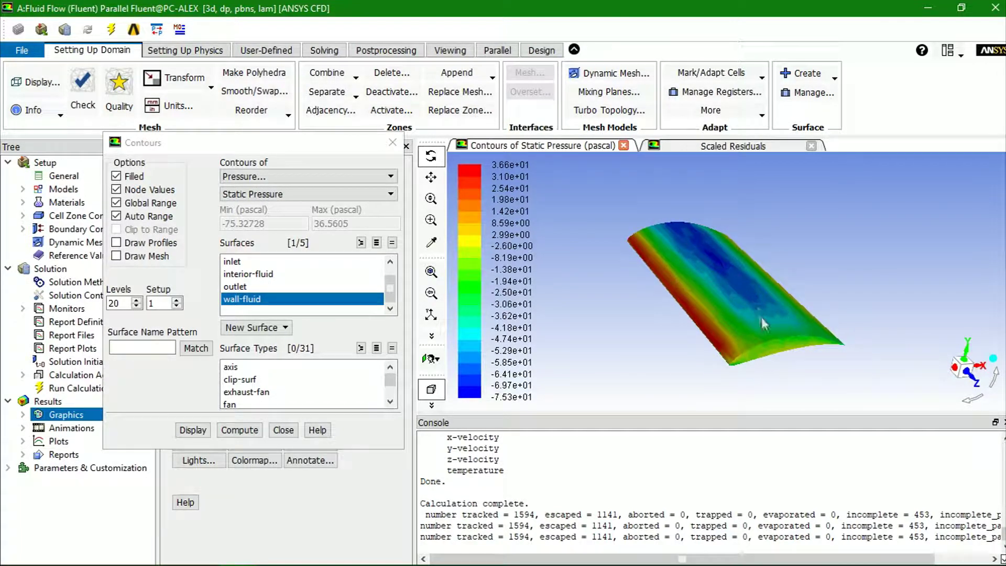
left_click_drag(760, 291, 640, 260)
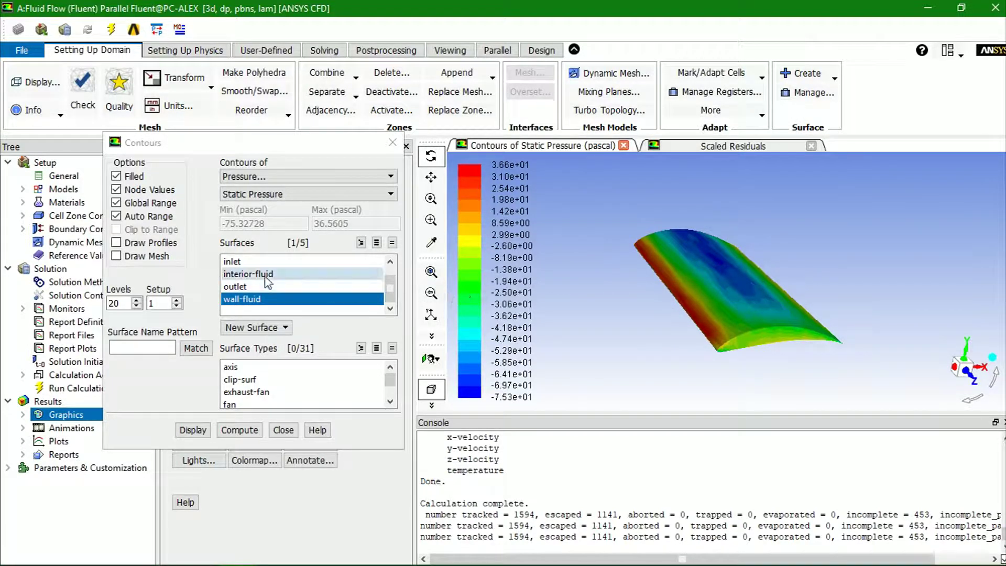
left_click(302, 193)
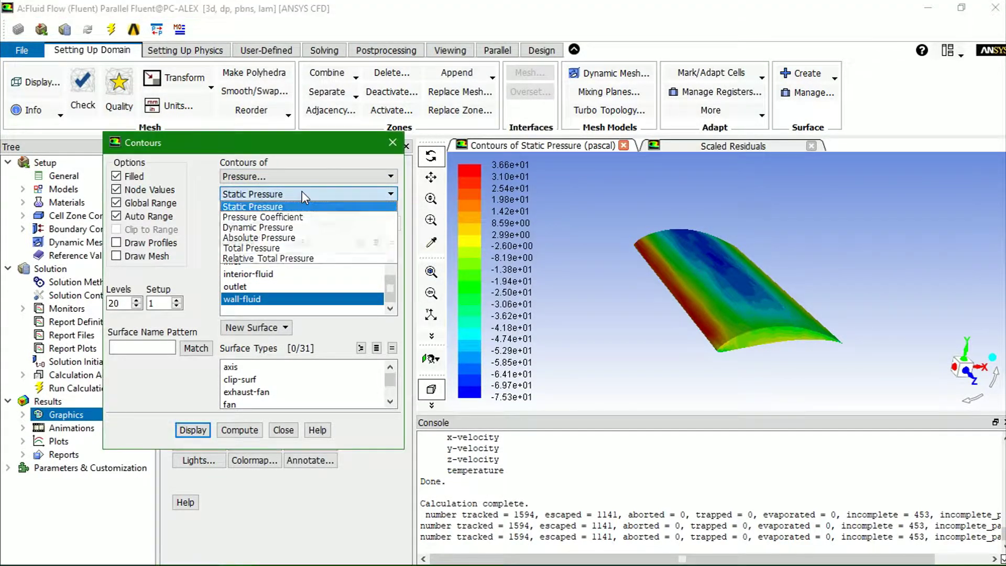
left_click(288, 227)
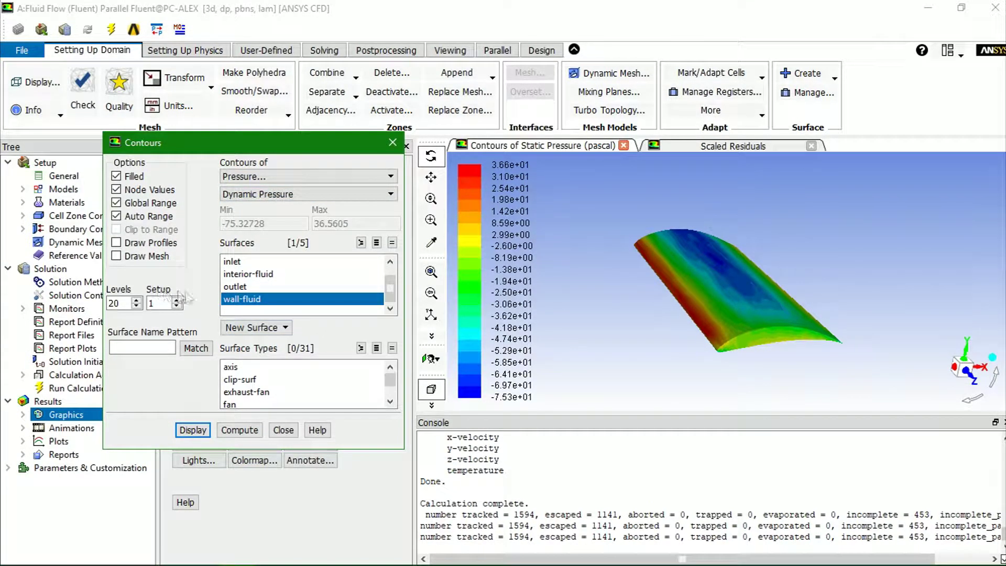
left_click(198, 430)
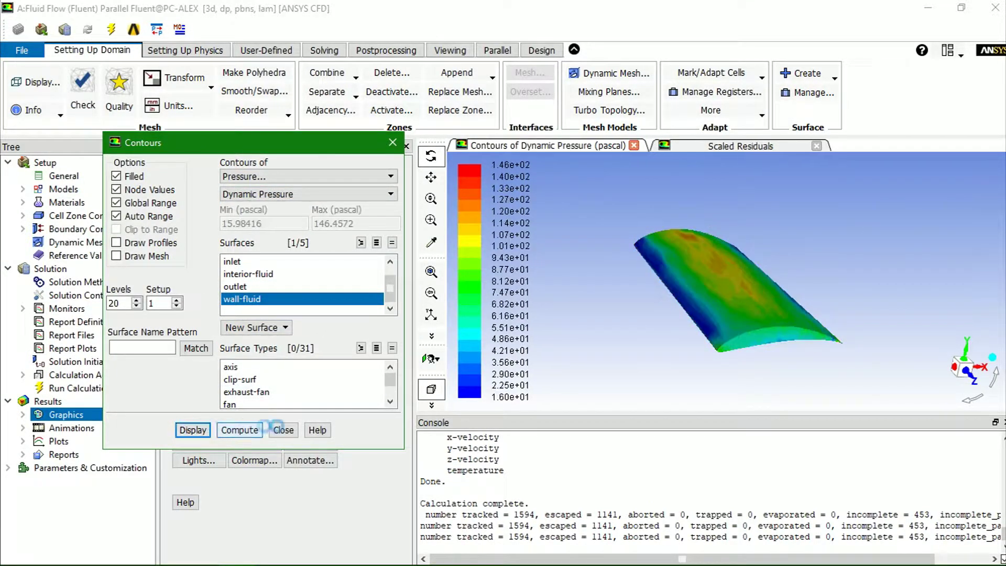
left_click_drag(703, 306, 661, 262)
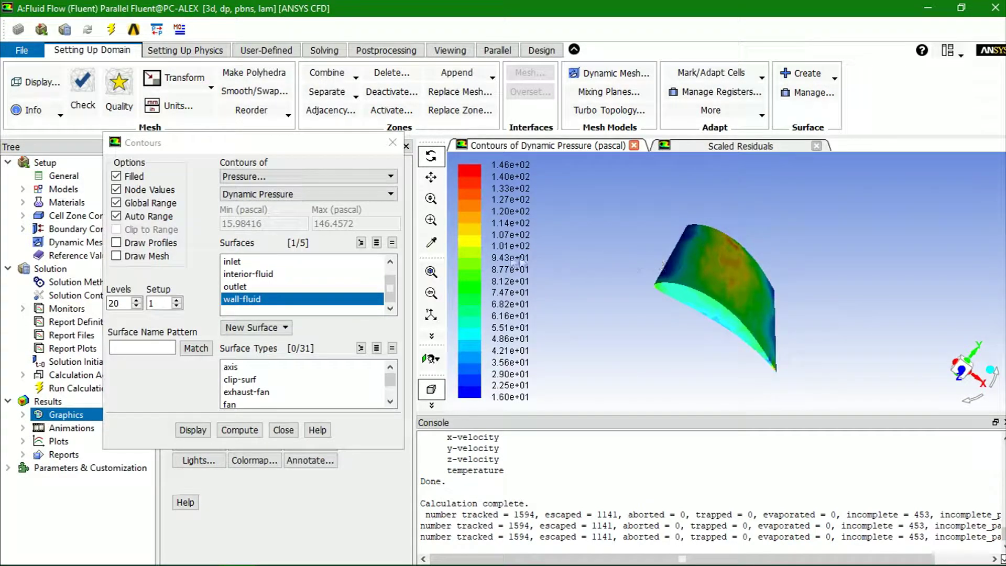
left_click_drag(704, 316, 681, 305)
left_click_drag(793, 377, 591, 280)
left_click_drag(724, 279, 628, 293)
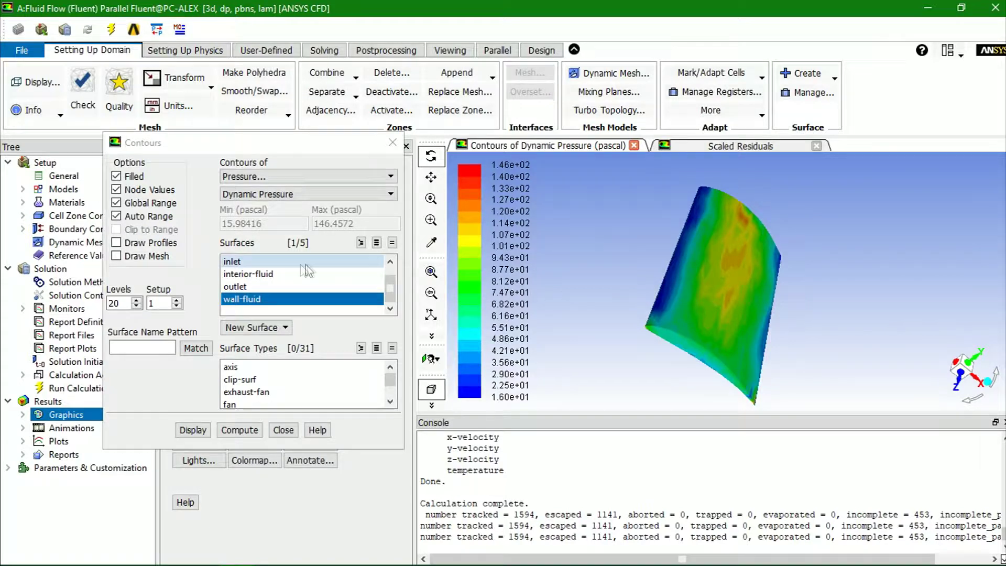
left_click(283, 431)
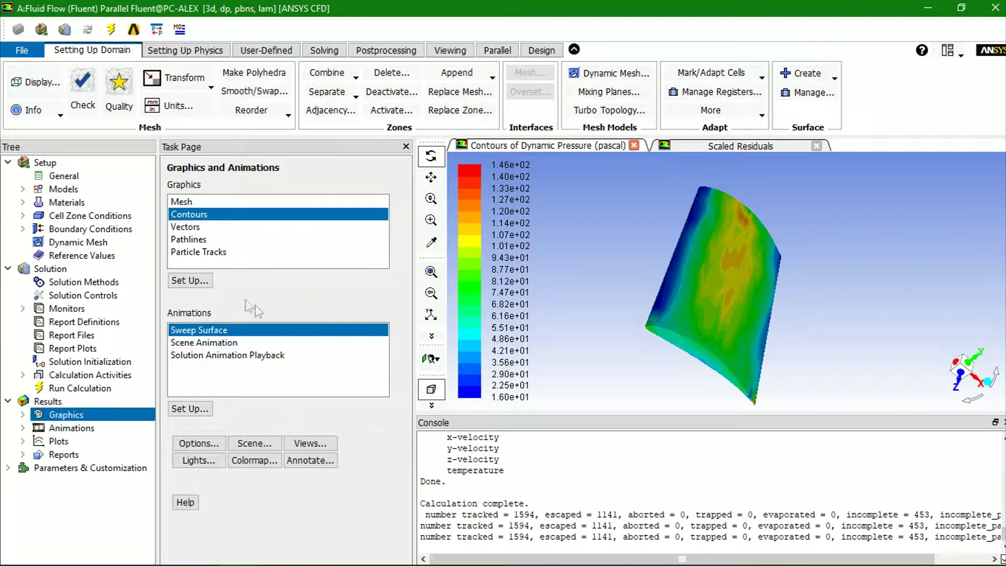
Step: Display velocity vectors colored by velocity magnitude on the wall-fluid surface, using the arrow style and scale 25
left_click(243, 227)
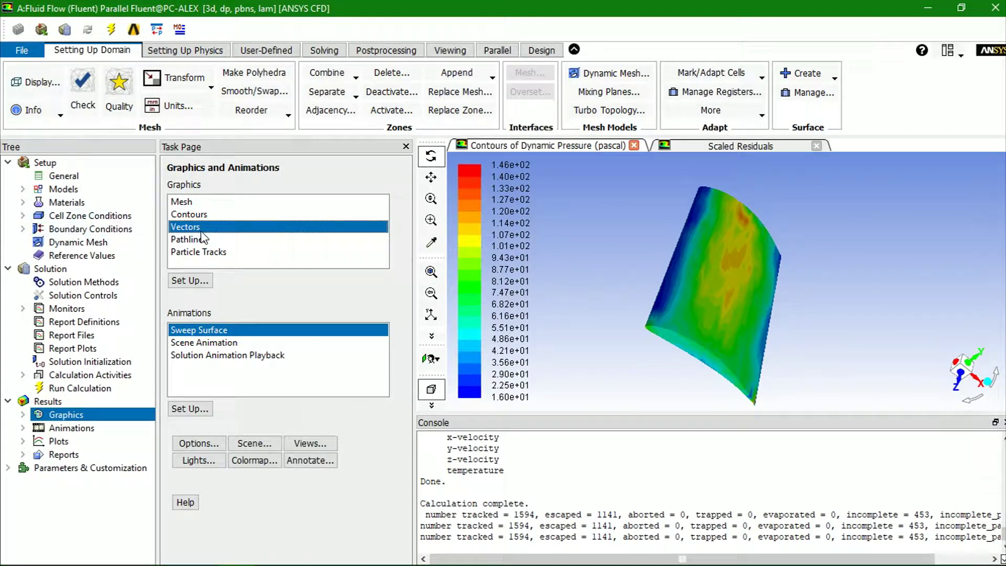
left_click(189, 281)
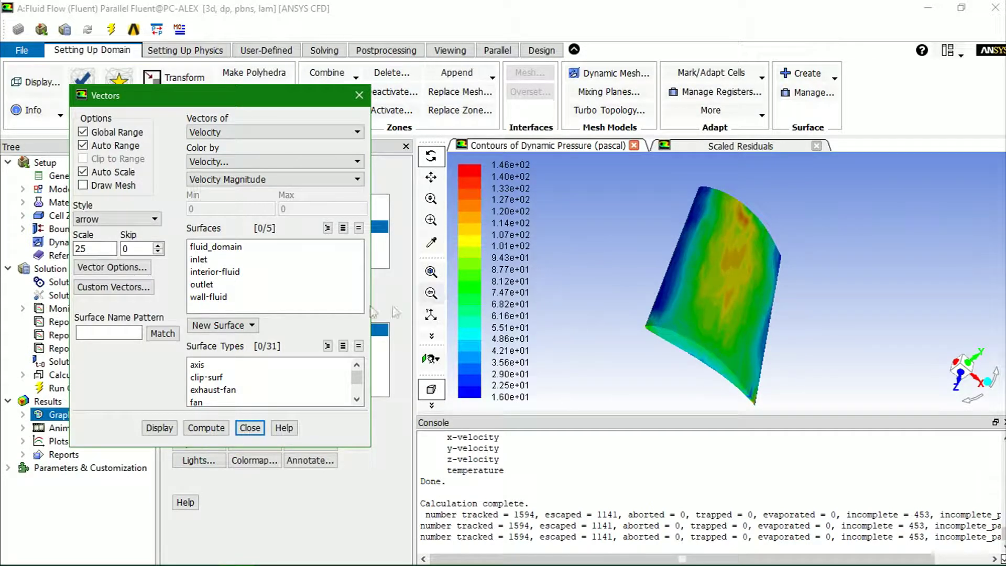
left_click(216, 298)
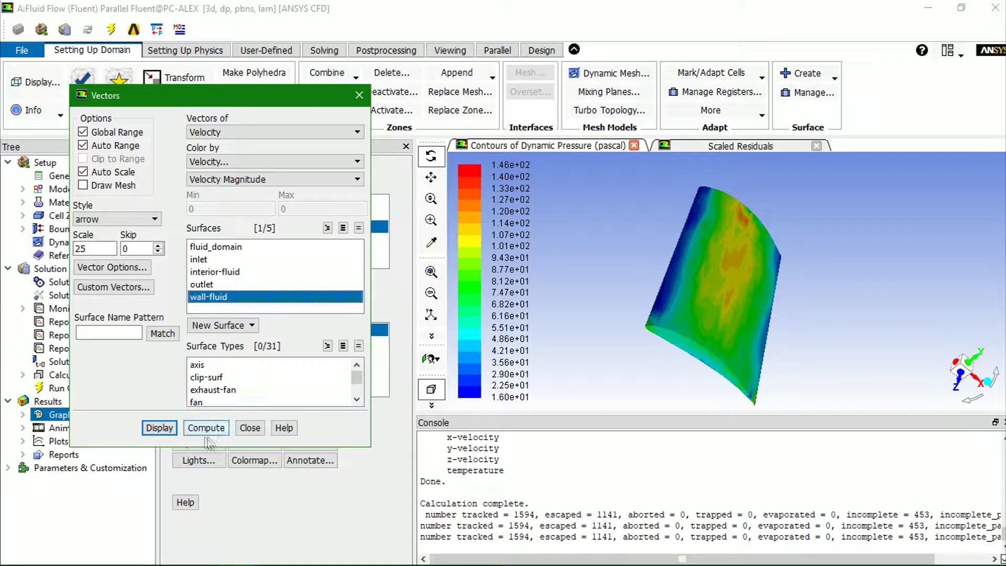
left_click(160, 429)
Step: Examine the velocity vectors around the airfoil from several angles and up close near its edge, and close the vector settings
left_click_drag(754, 381, 691, 326)
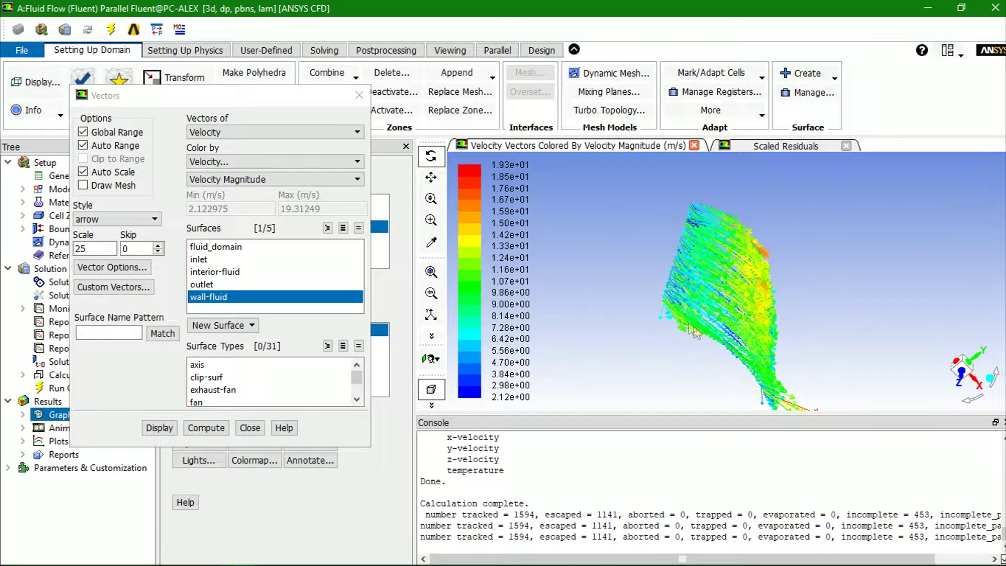
left_click(430, 336)
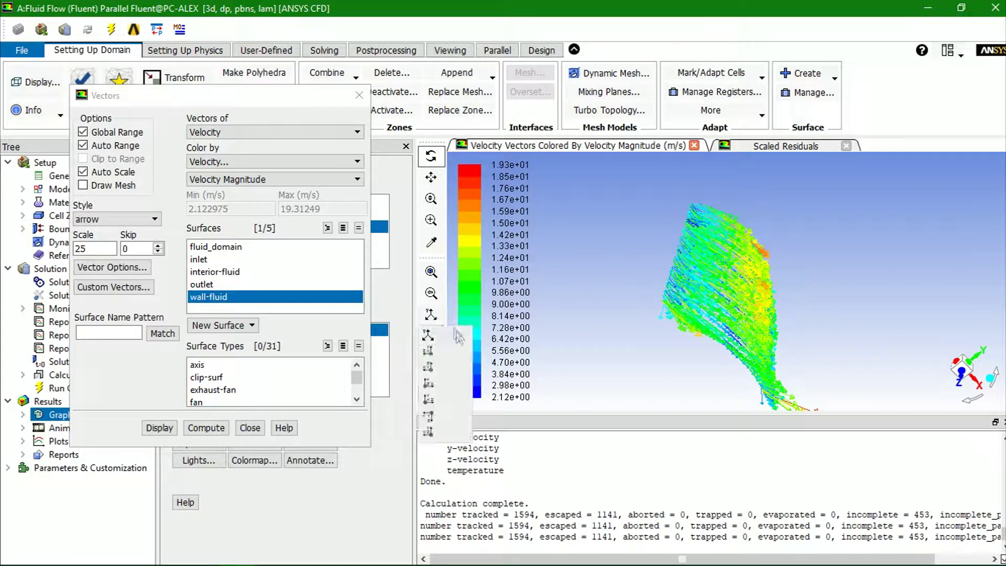
left_click(440, 402)
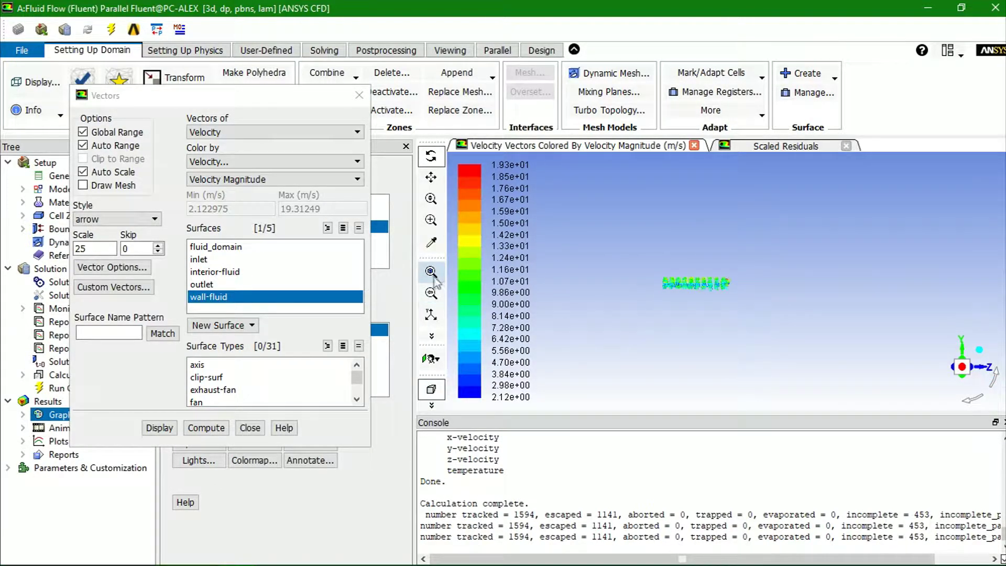
left_click_drag(579, 308, 880, 274)
left_click_drag(800, 278, 855, 296)
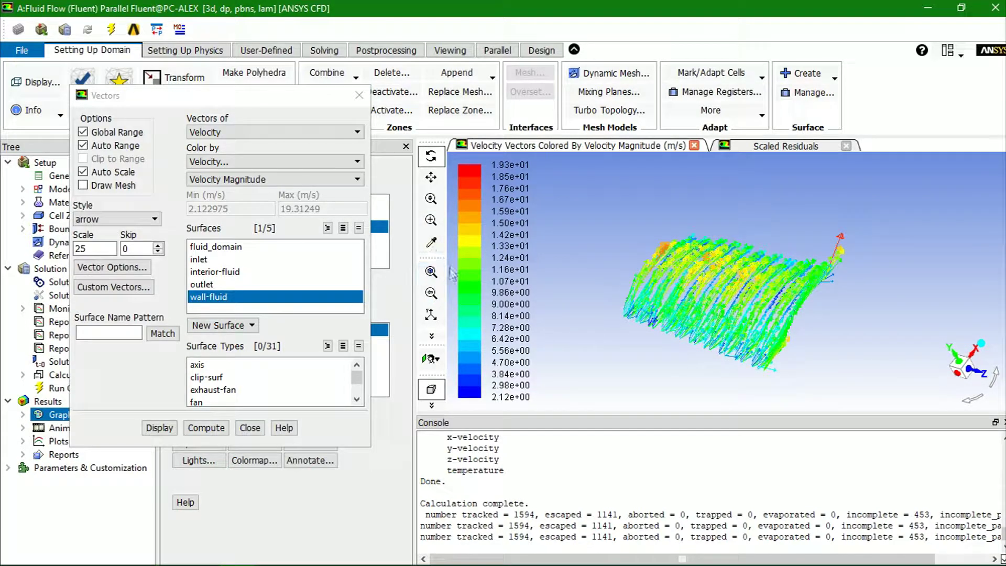
left_click(431, 220)
left_click(825, 282)
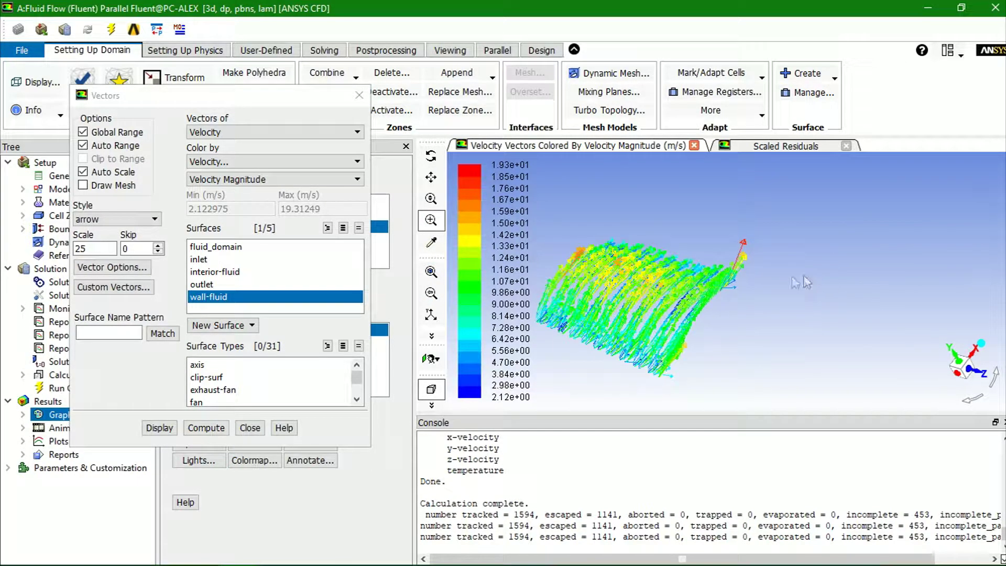
left_click_drag(728, 283, 729, 289)
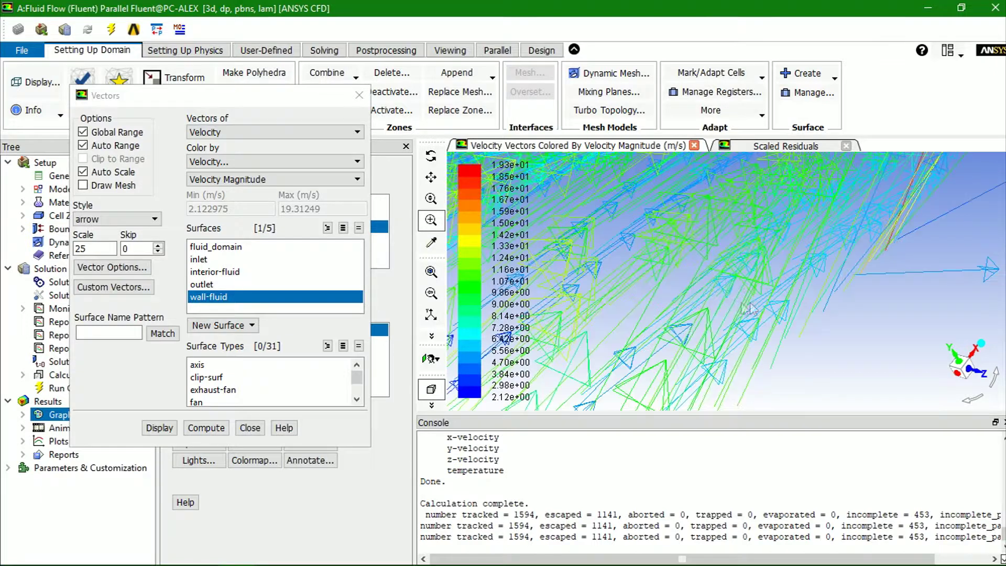
left_click(742, 272)
left_click_drag(764, 296, 764, 376)
left_click(431, 199)
left_click_drag(727, 325, 709, 275)
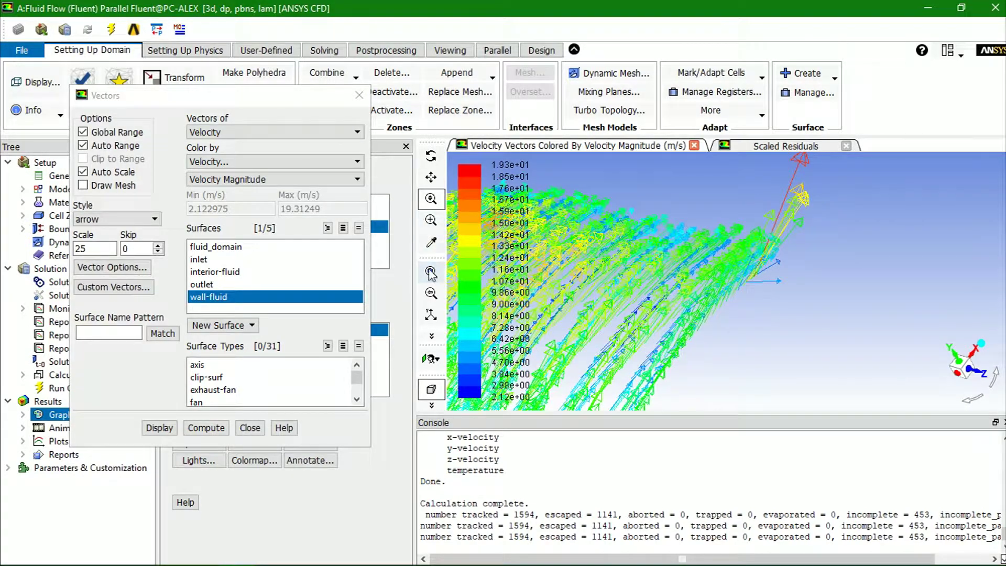
left_click(431, 155)
left_click_drag(751, 309, 722, 325)
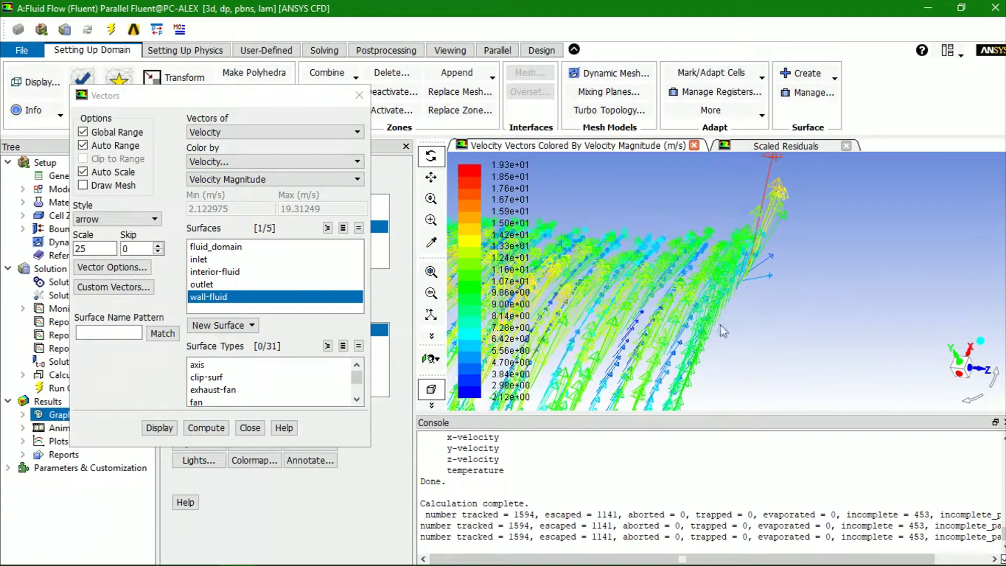
left_click(431, 199)
left_click_drag(788, 310, 784, 224)
left_click_drag(736, 286, 745, 238)
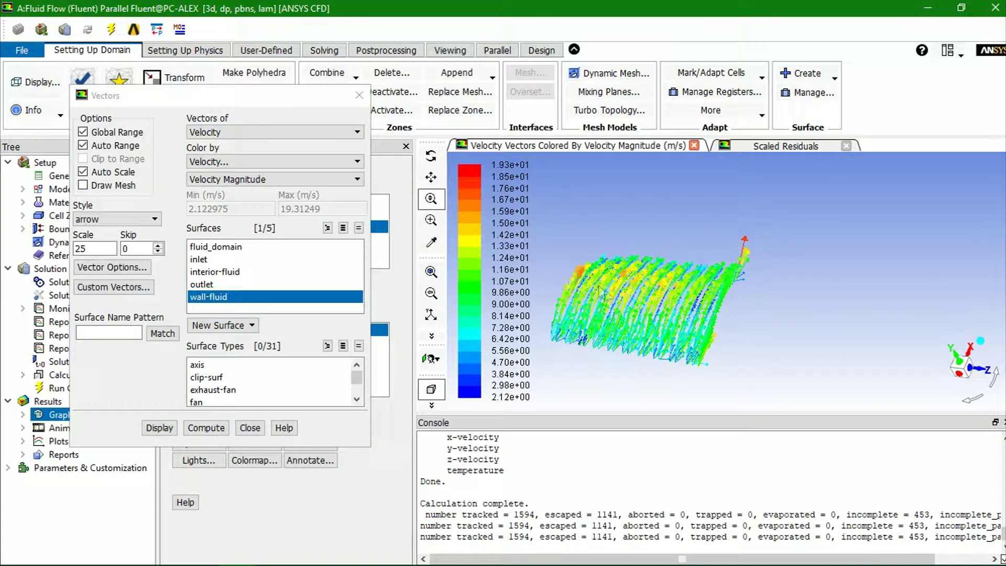
left_click(431, 177)
left_click_drag(722, 311, 745, 309)
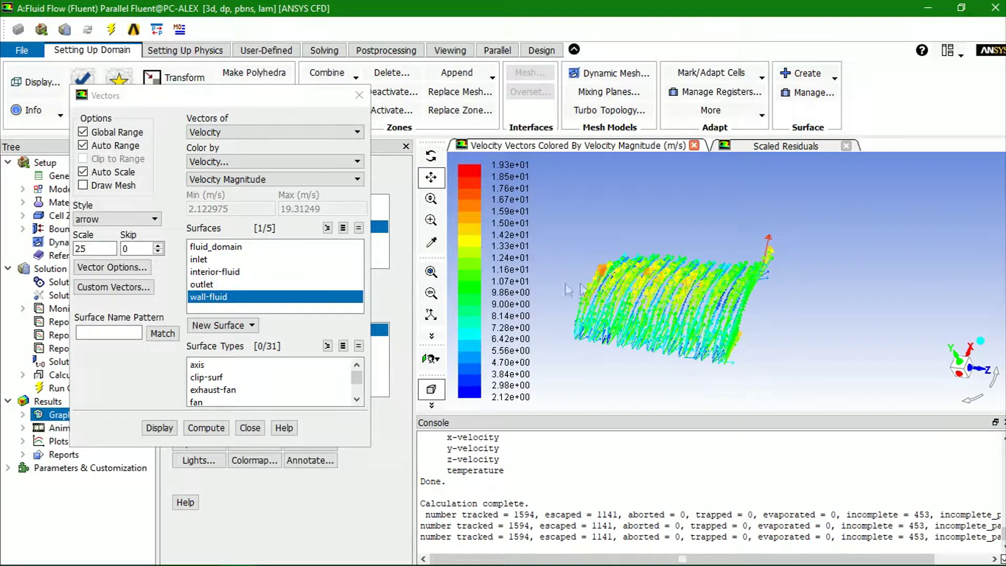
left_click(250, 428)
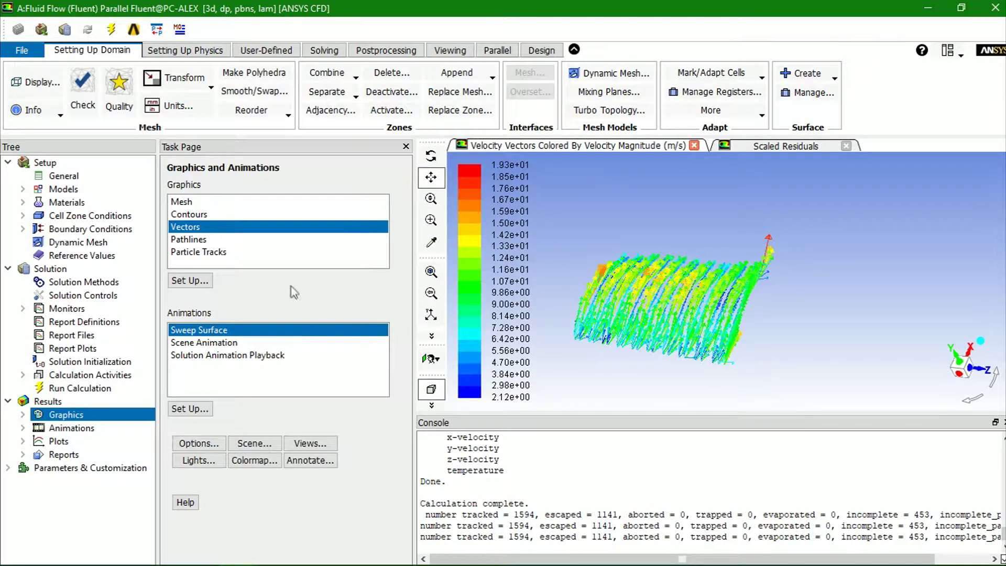
Step: Display line pathlines released from the wall-fluid surface, colored by Particle ID, with step size 0.01 m and 500 steps
left_click(199, 240)
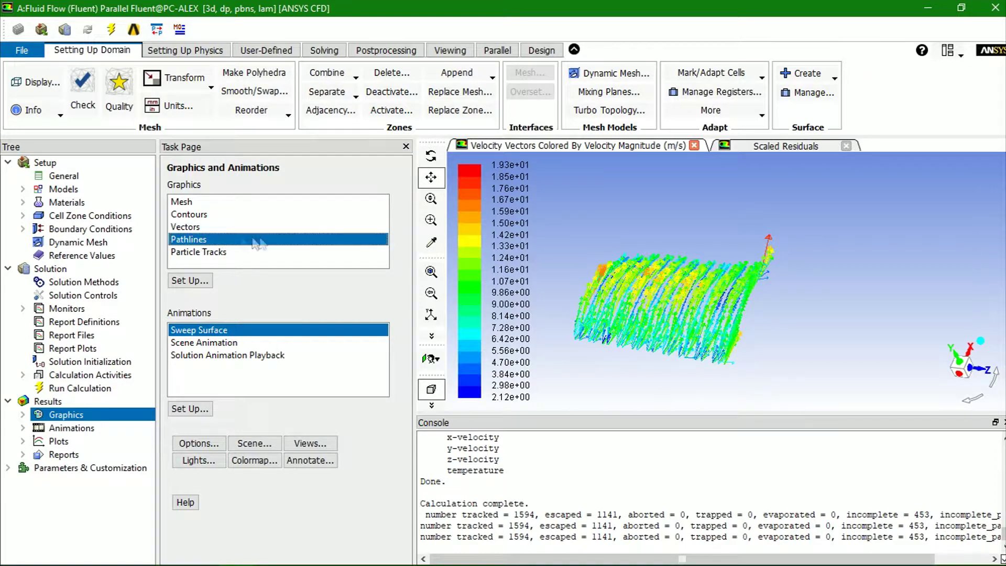
left_click(191, 281)
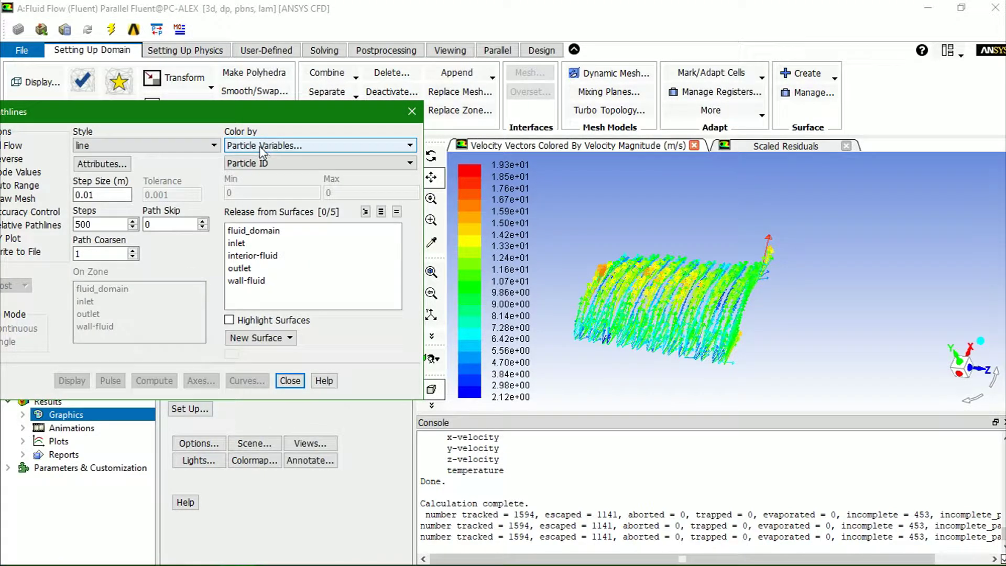
left_click(251, 285)
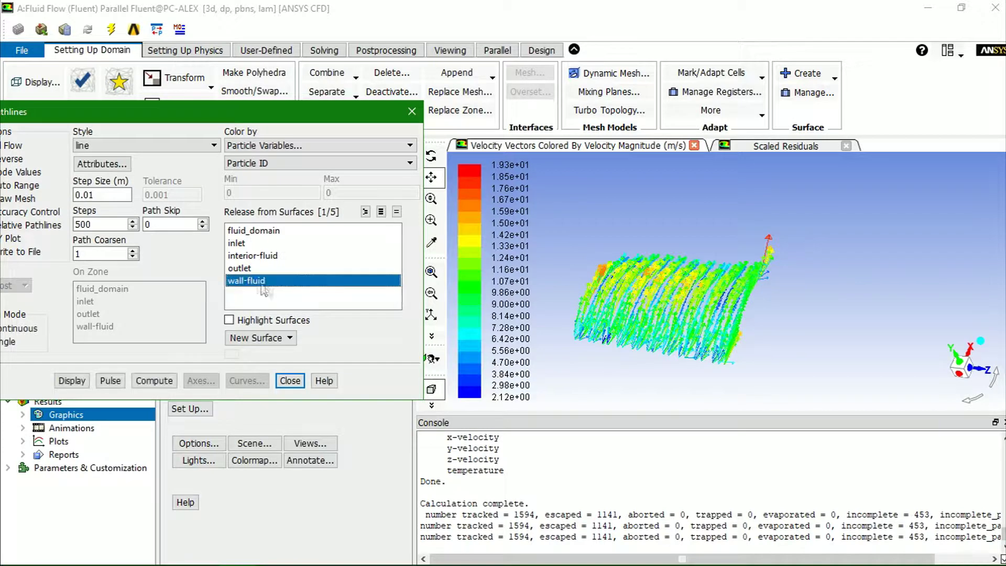
left_click(71, 380)
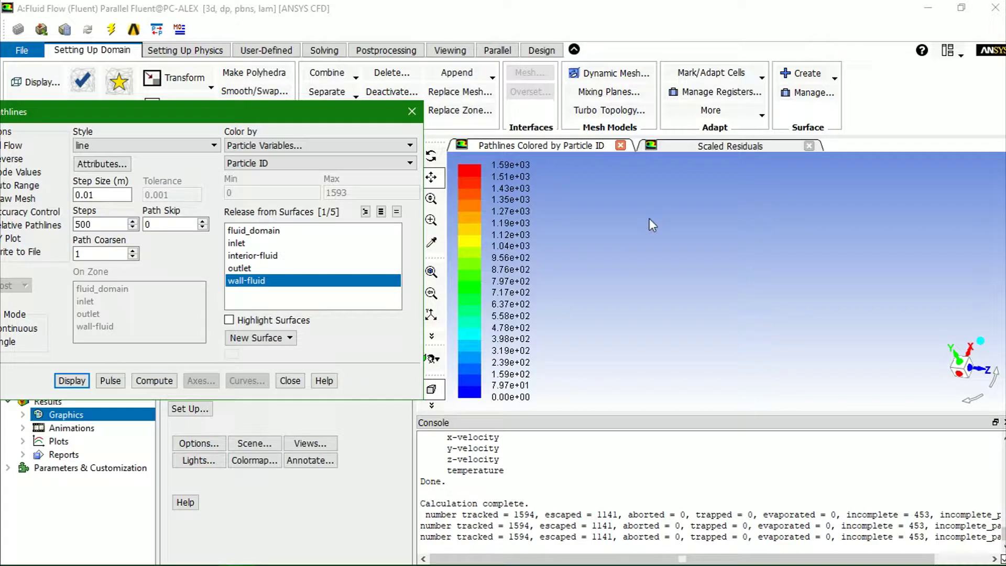
left_click(433, 271)
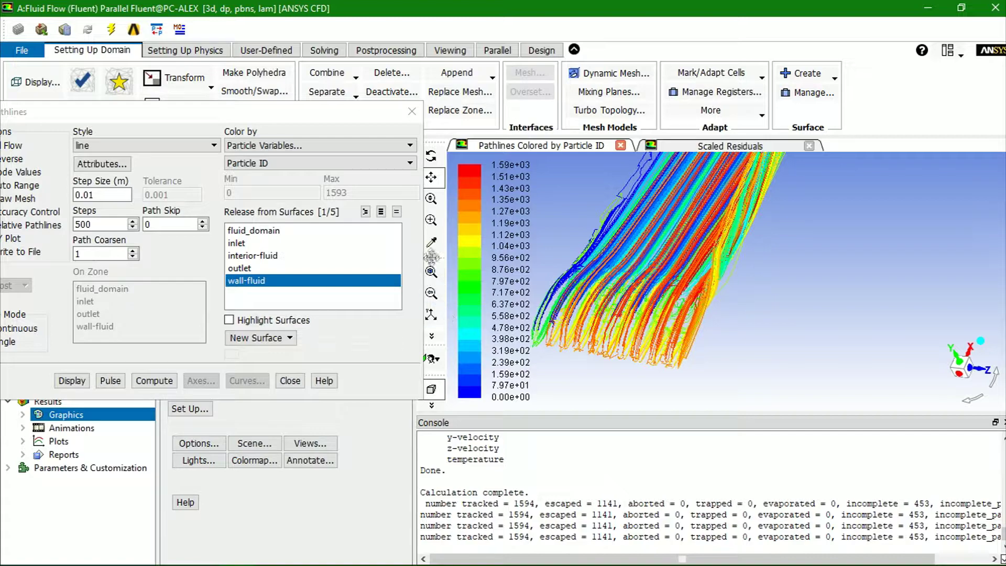
left_click_drag(707, 253, 705, 336)
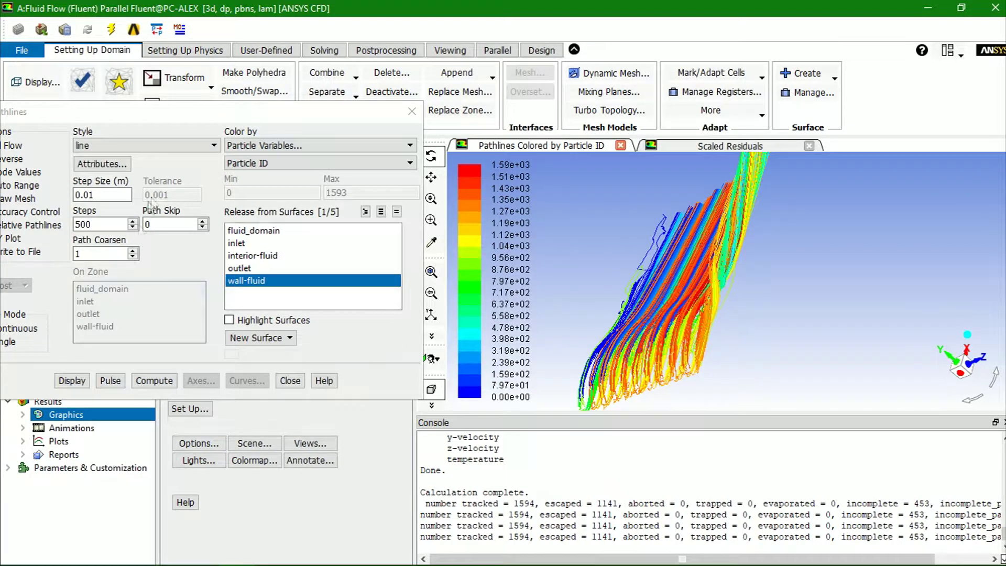